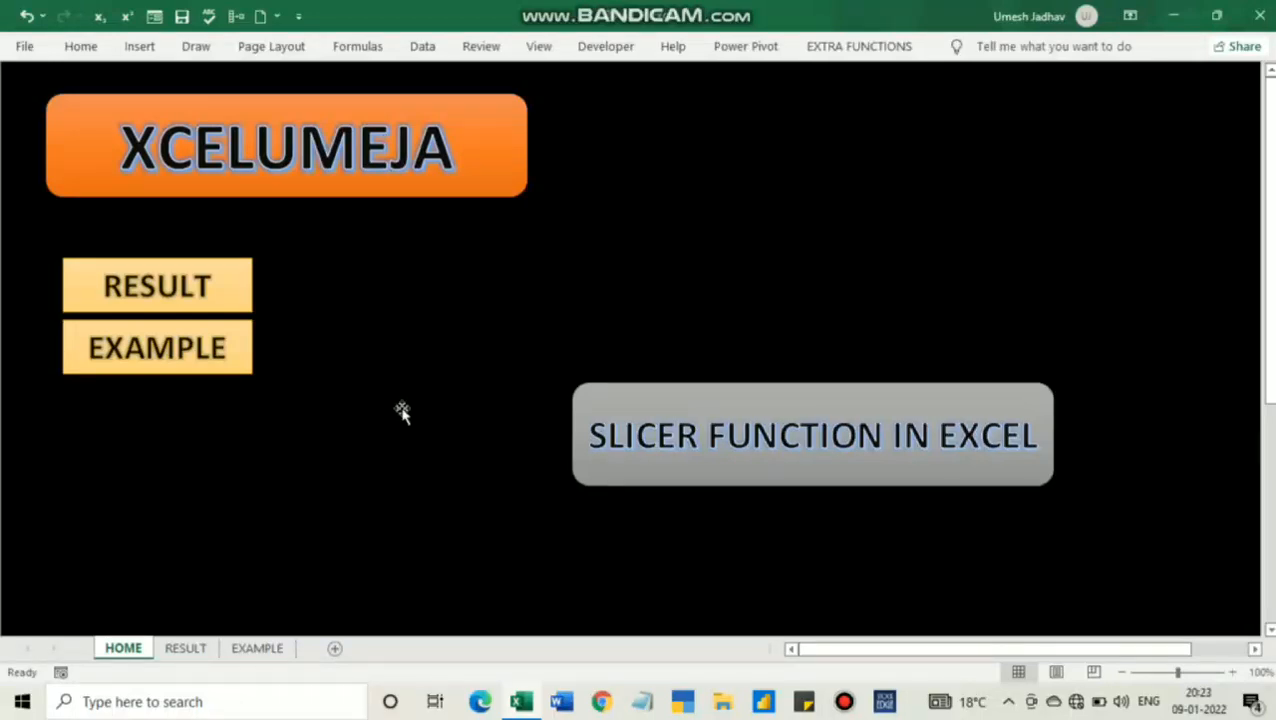
Open the RESULT sheet and use the slicers to filter the table to Mango and the last available sales person
click(178, 289)
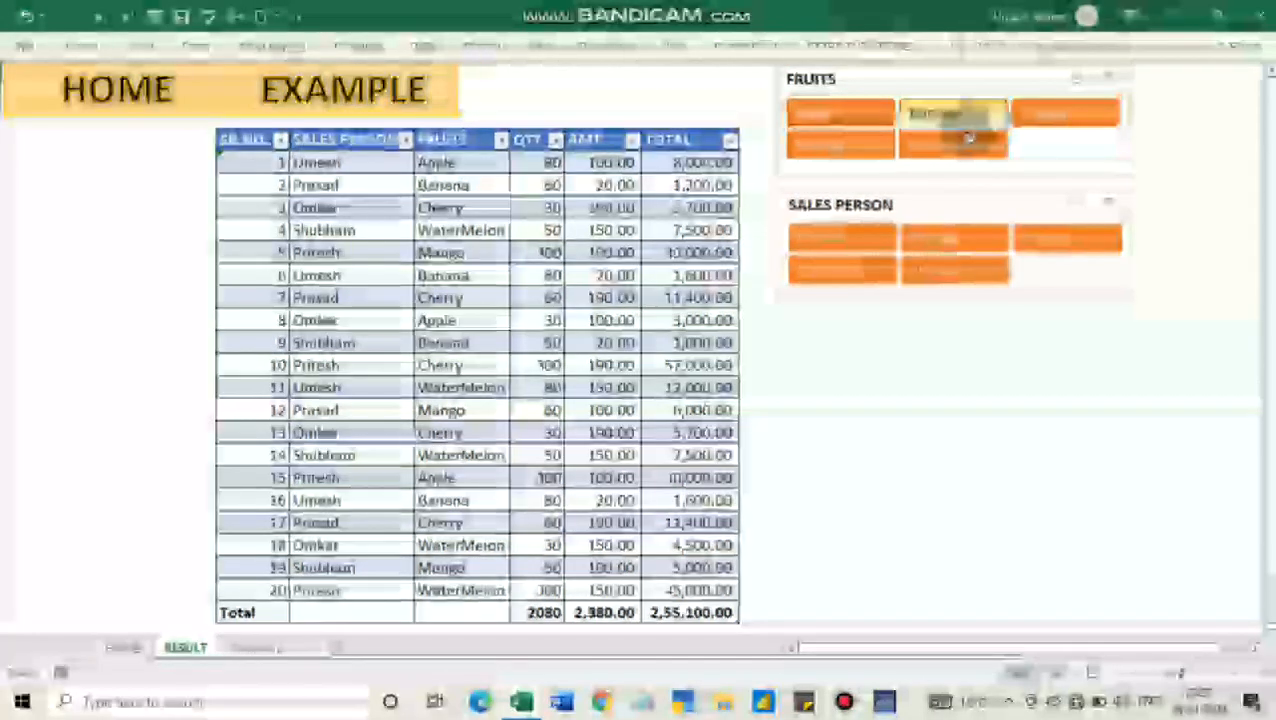
click(843, 147)
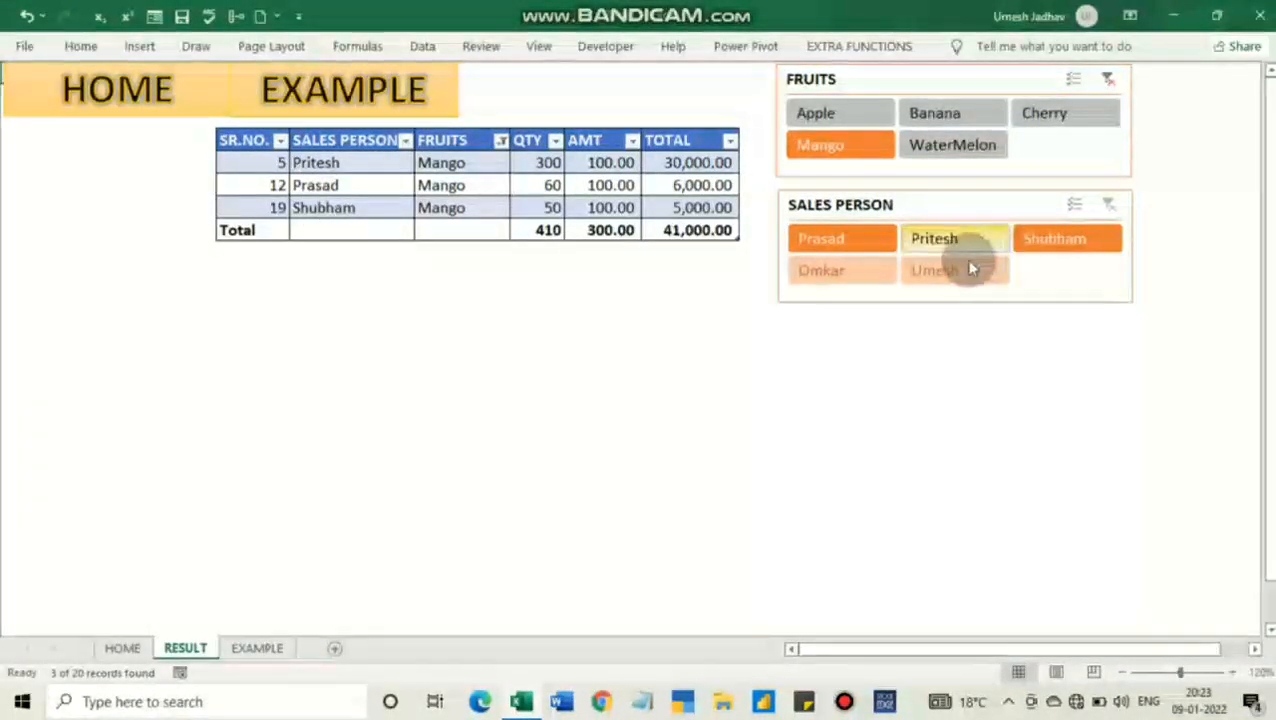
click(1033, 238)
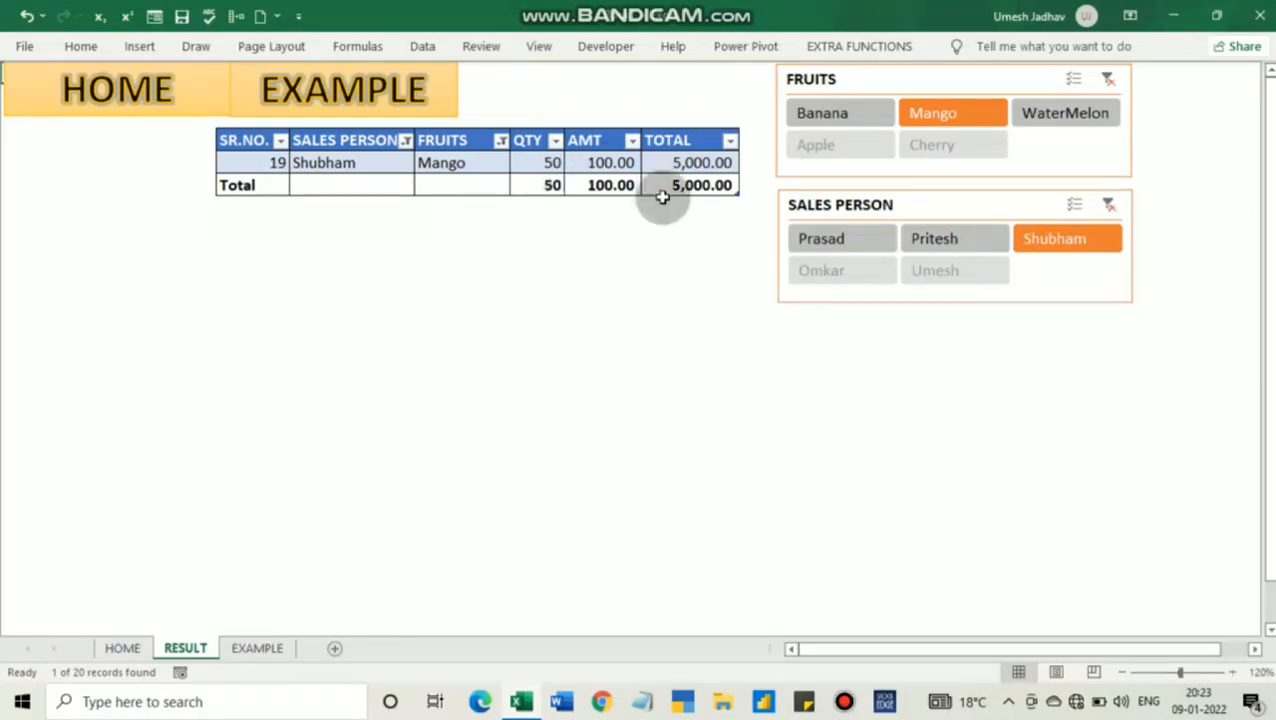
Clear the filters on the SALES PERSON and FRUITS slicers
click(1110, 205)
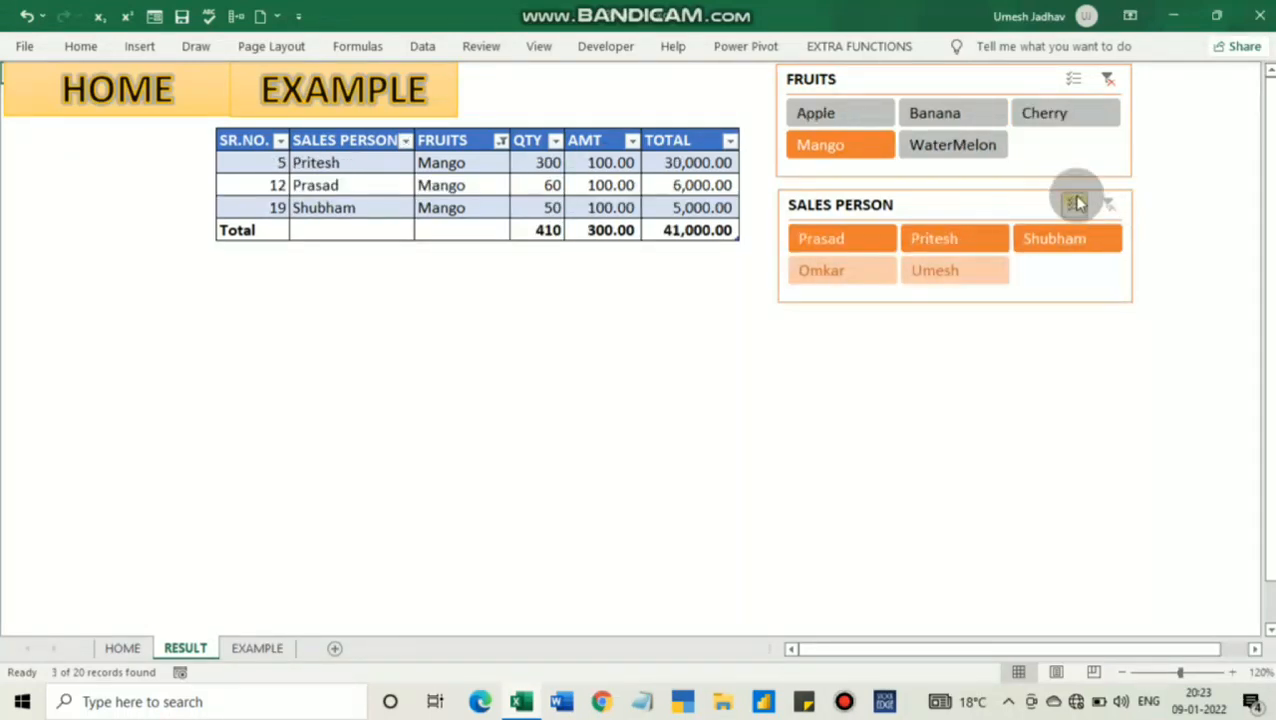
click(1108, 80)
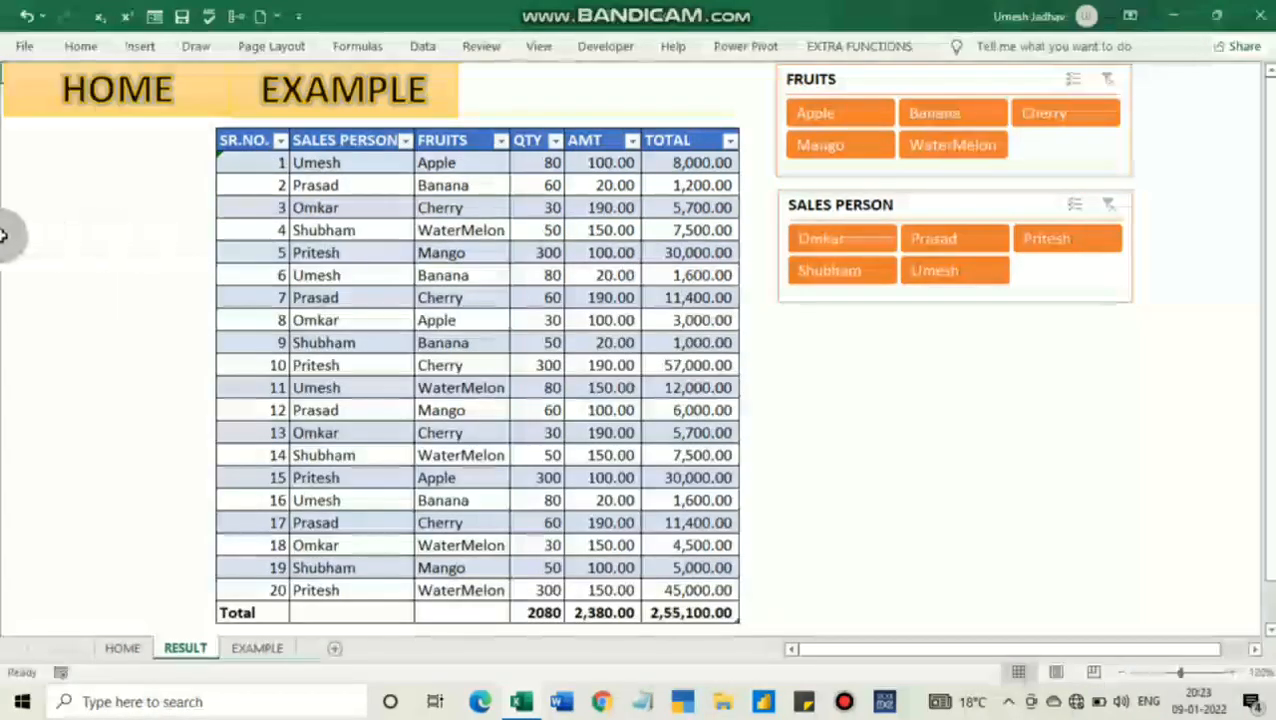
Return to the HOME sheet and go from there to the EXAMPLE sheet
click(50, 191)
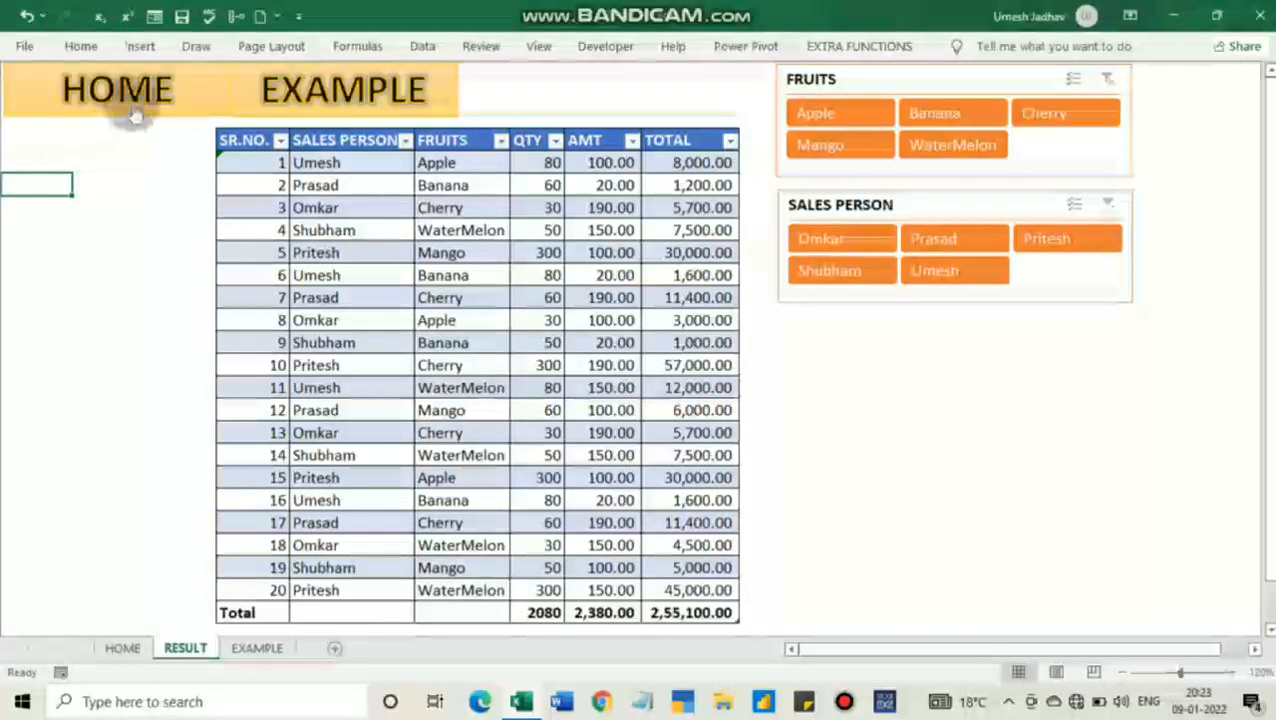
click(133, 105)
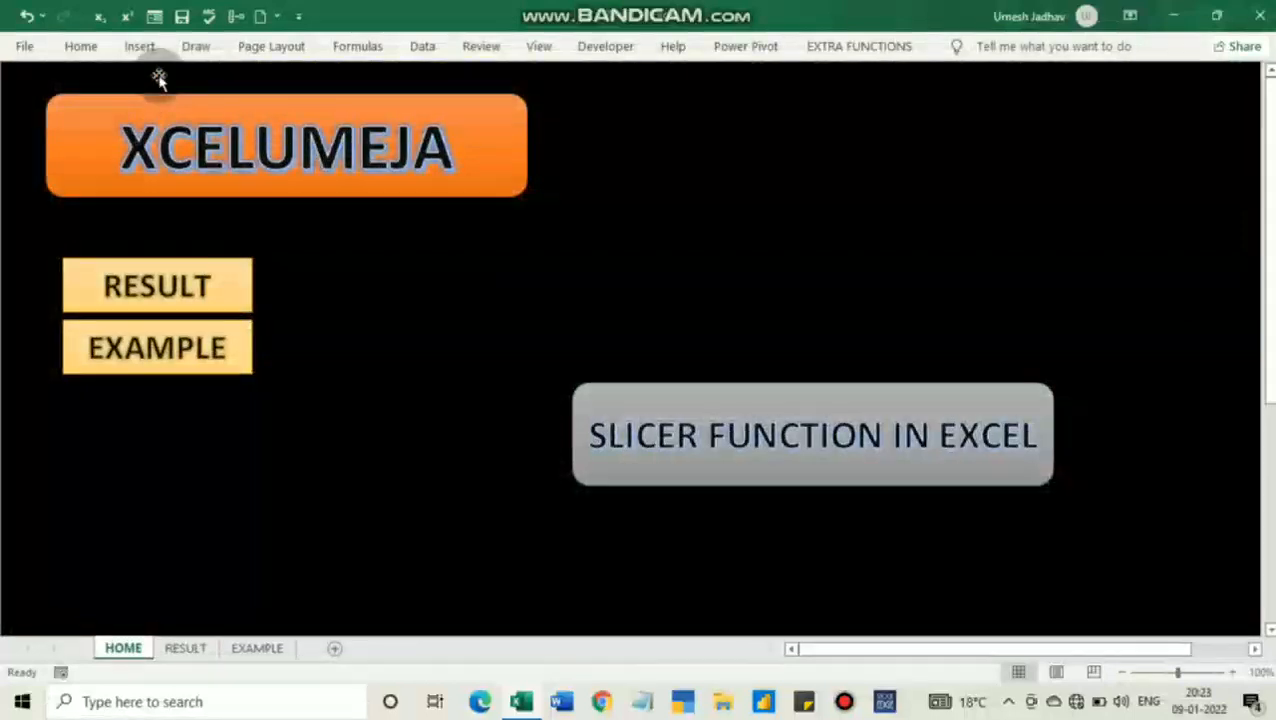
click(222, 346)
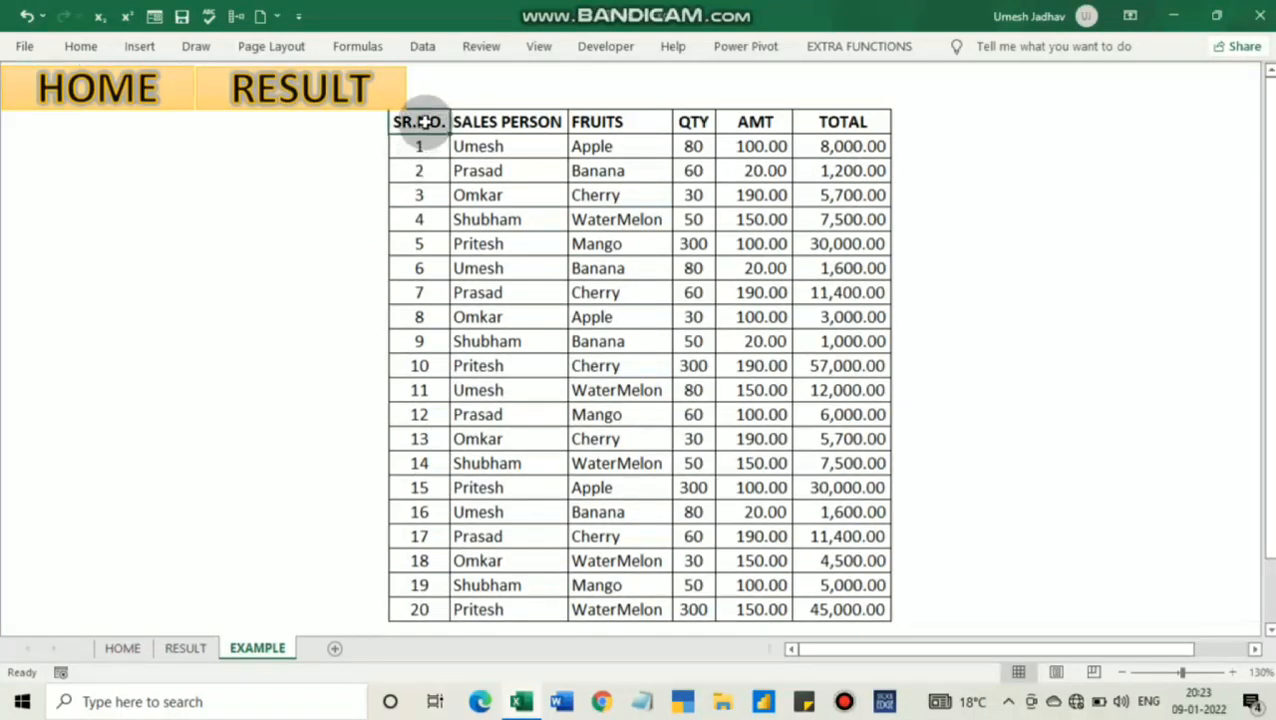
Turn on filtering for the whole data range from SR.NO. to TOTAL on the EXAMPLE sheet
drag(441, 121, 857, 601)
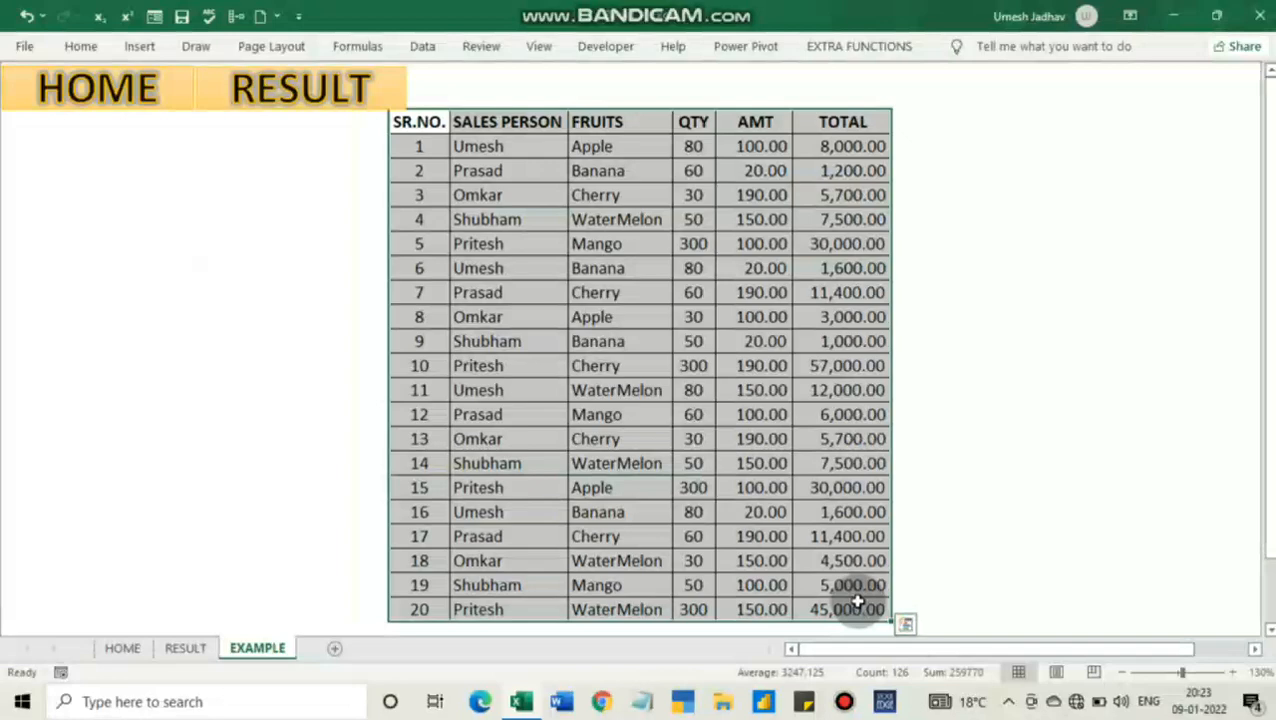
click(80, 46)
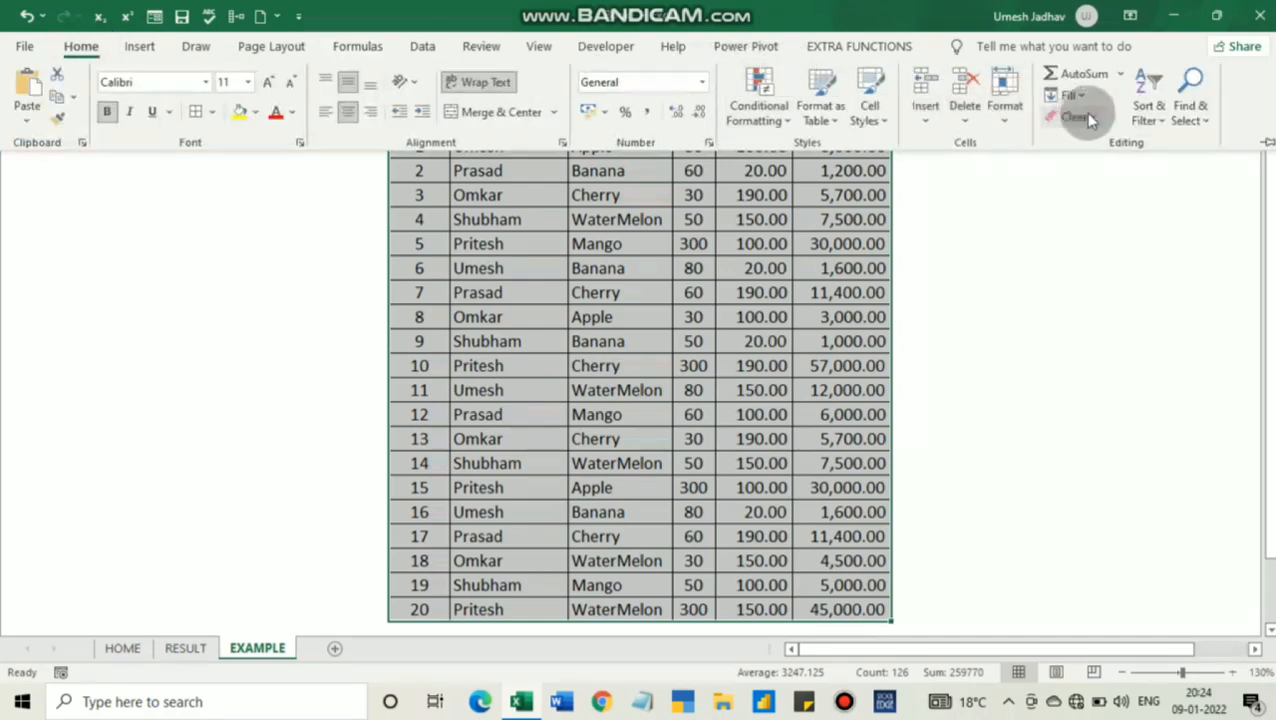
click(1150, 112)
click(1176, 236)
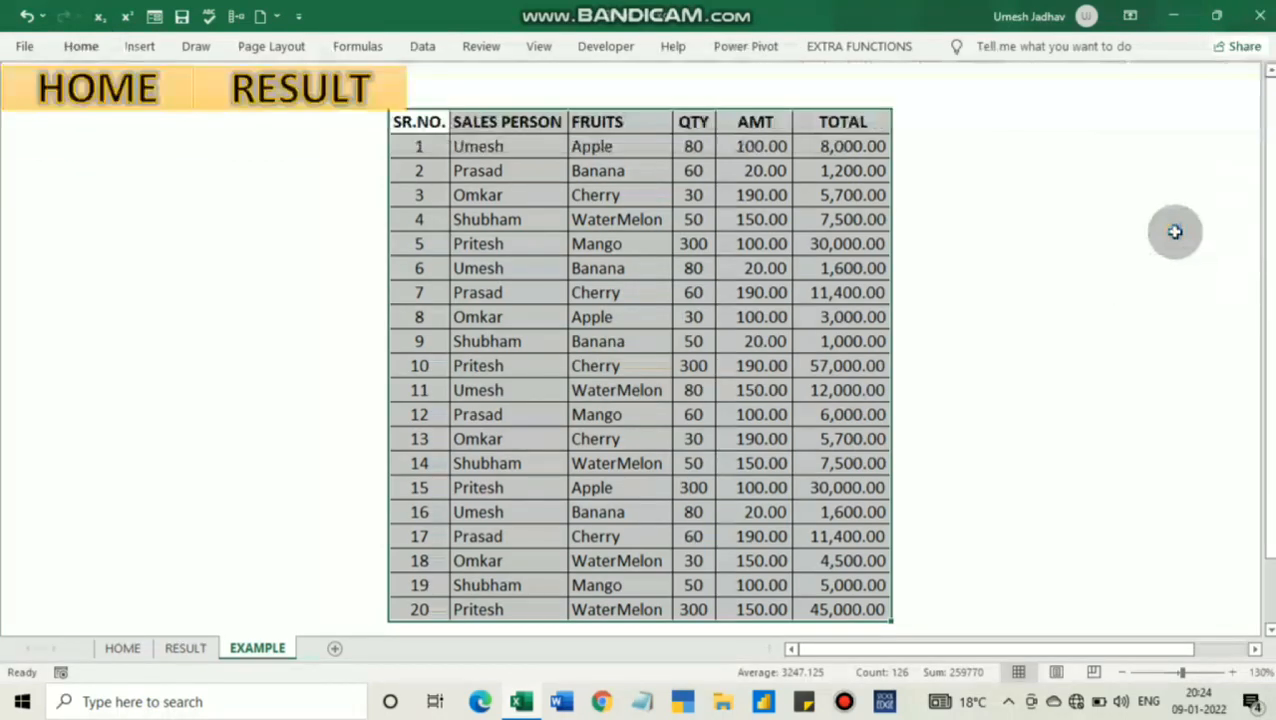
click(624, 165)
Filter the FRUITS column to show only Apple
click(664, 124)
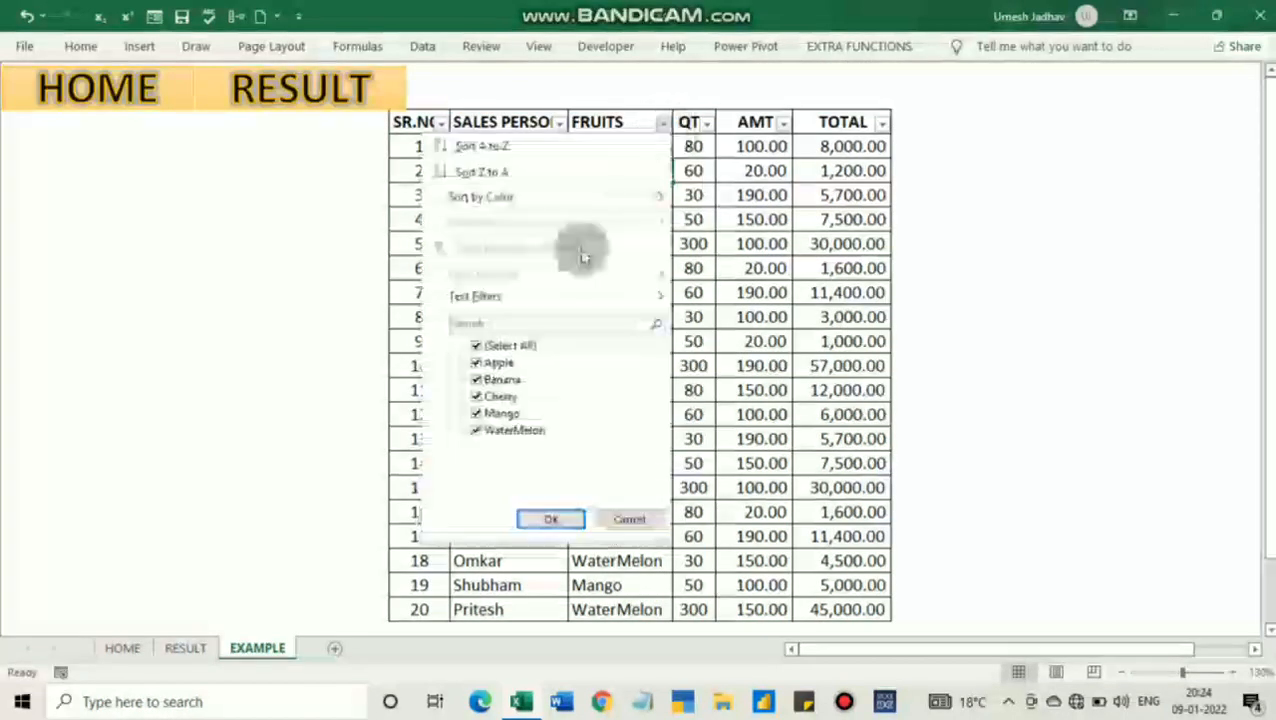
click(498, 363)
click(478, 344)
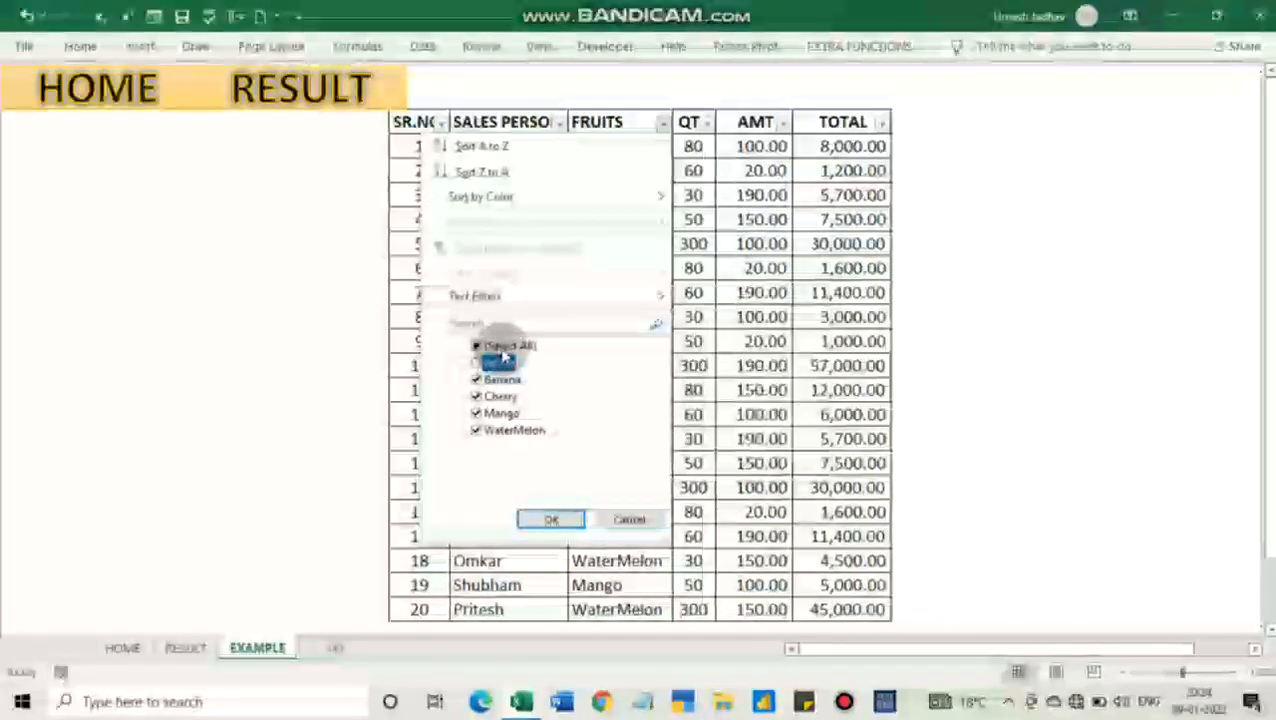
click(499, 364)
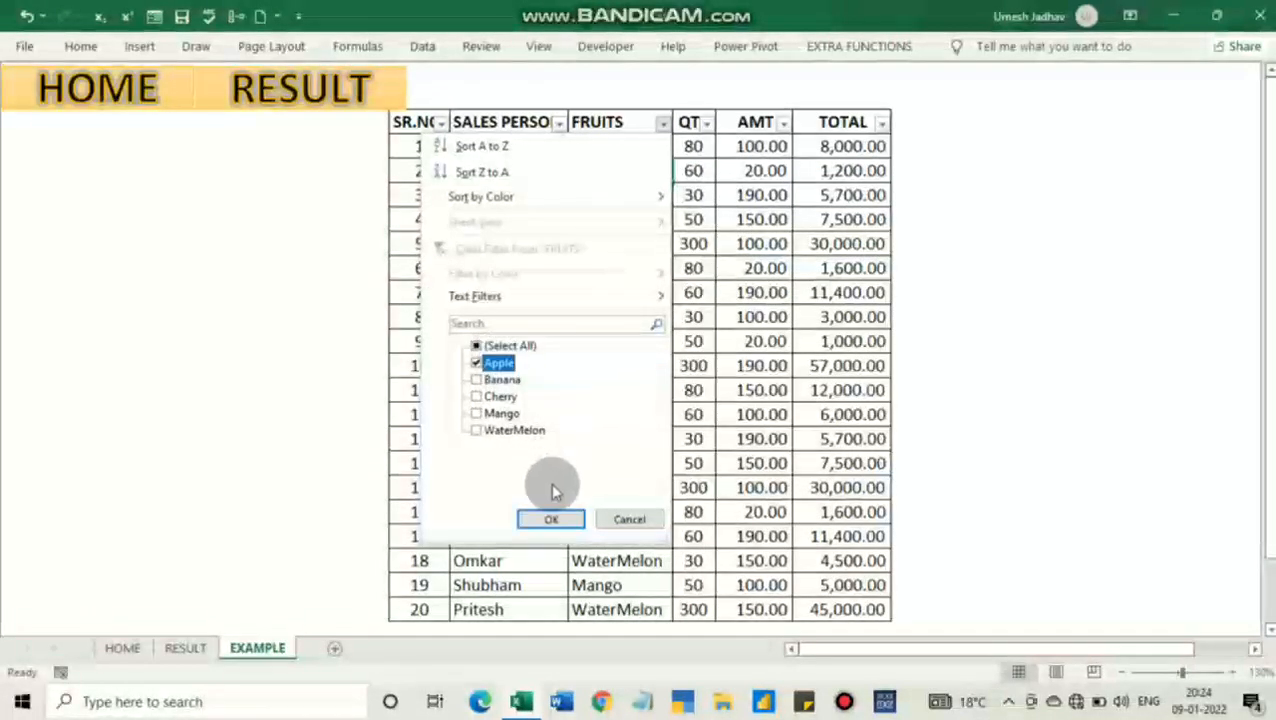
click(553, 519)
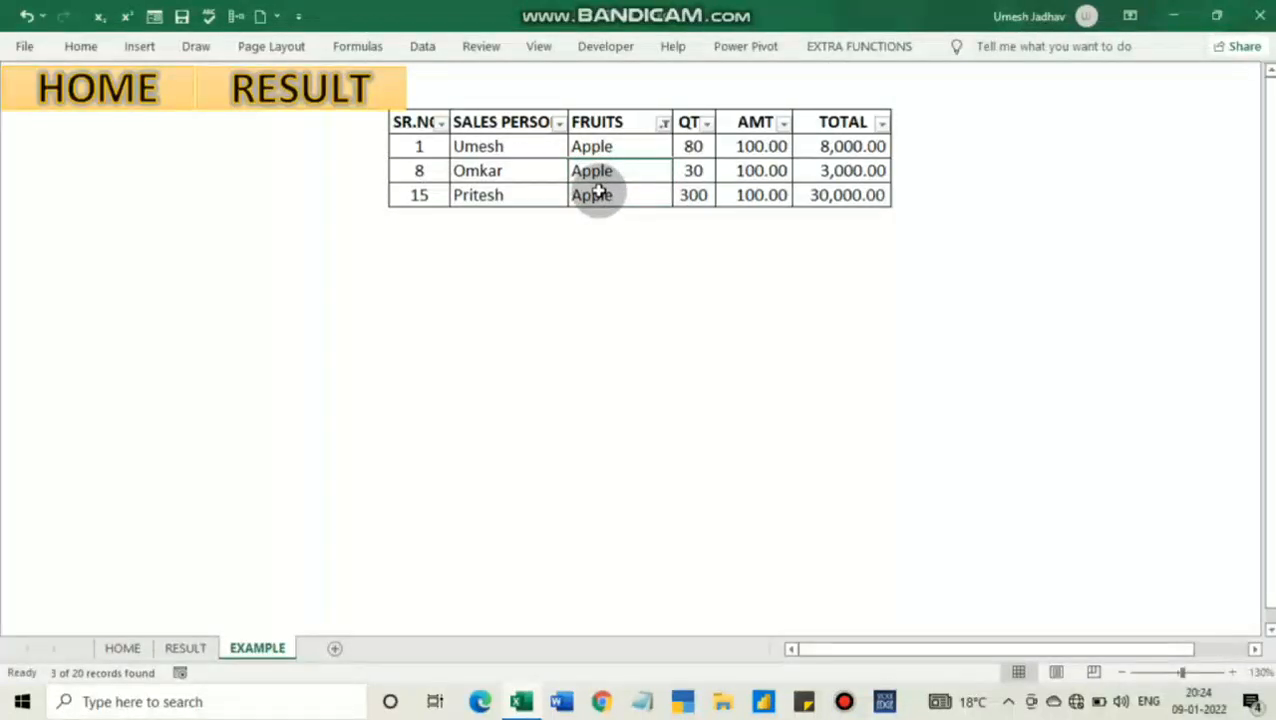
Check the sum of the filtered AMT values, and clear the Apple filter to show all rows again
drag(747, 147, 748, 194)
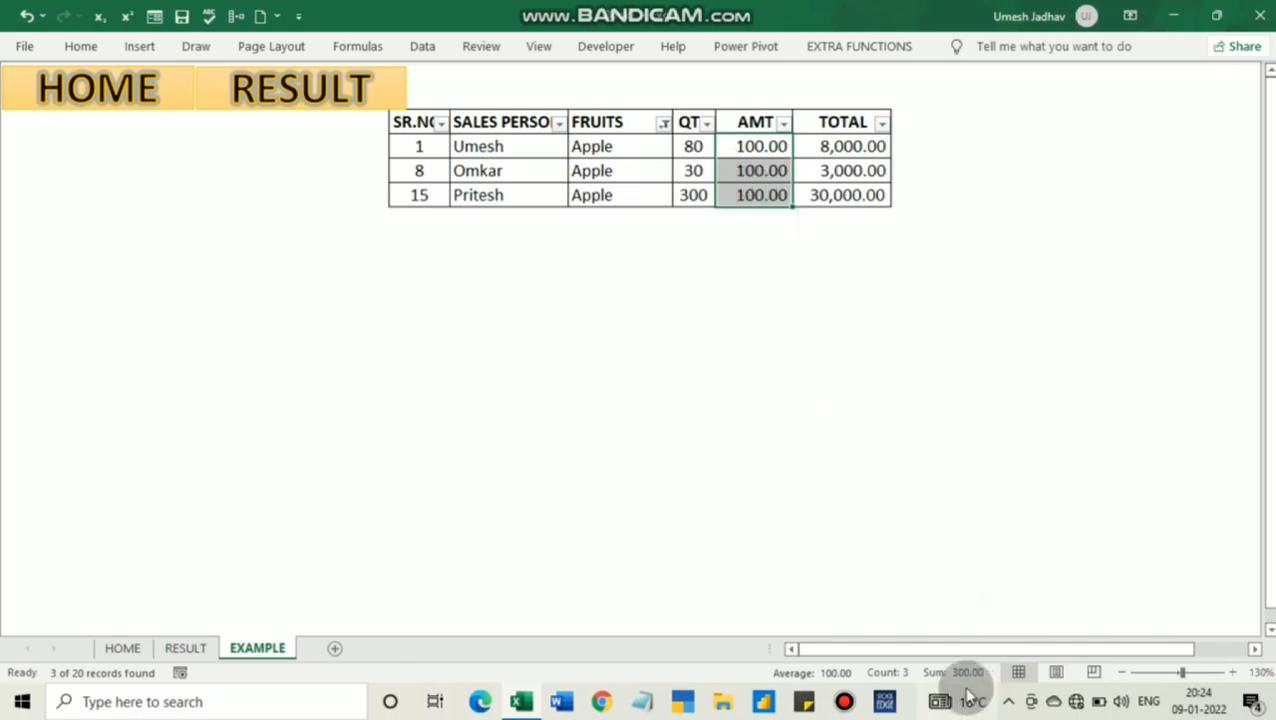
click(579, 124)
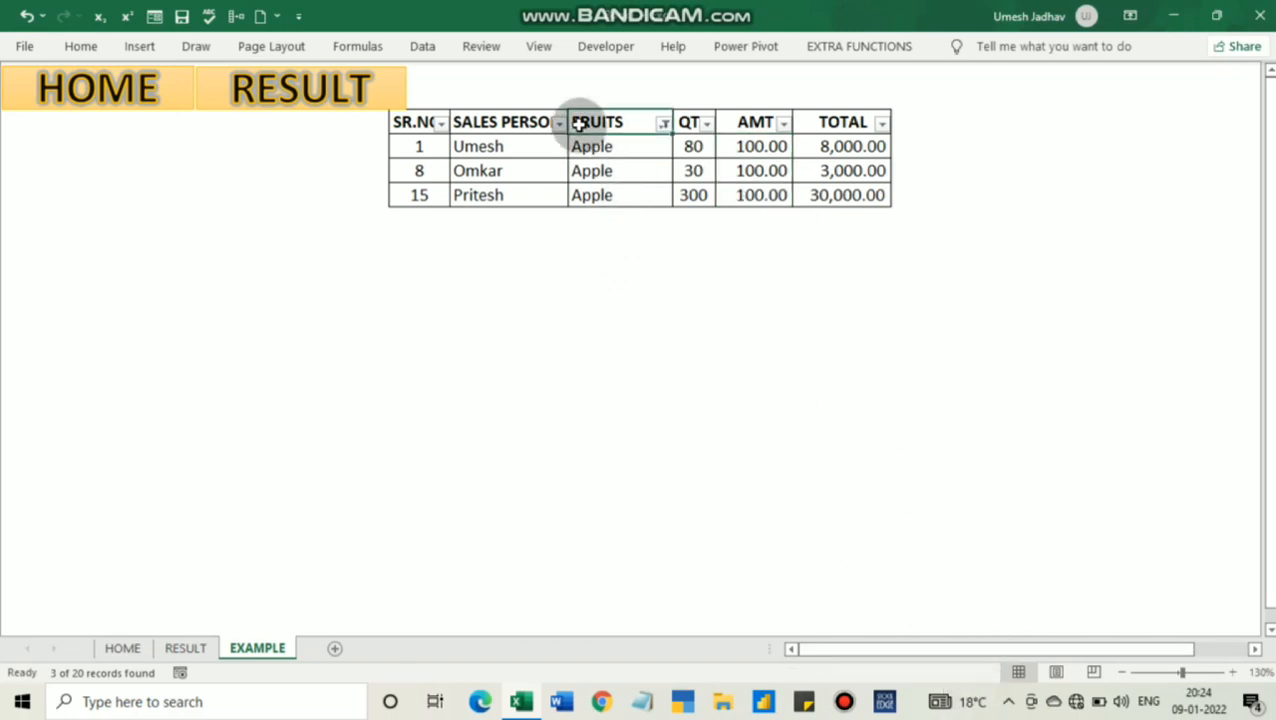
key(alt)
key(d)
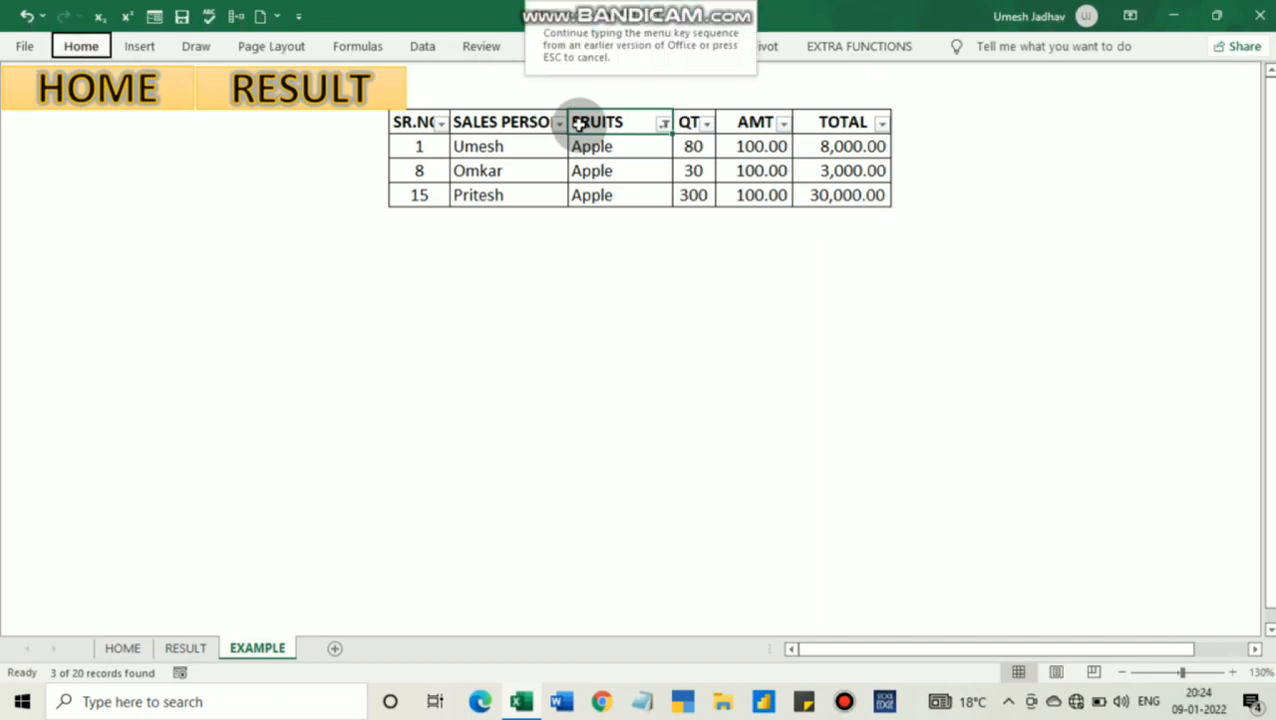
key(f)
key(s)
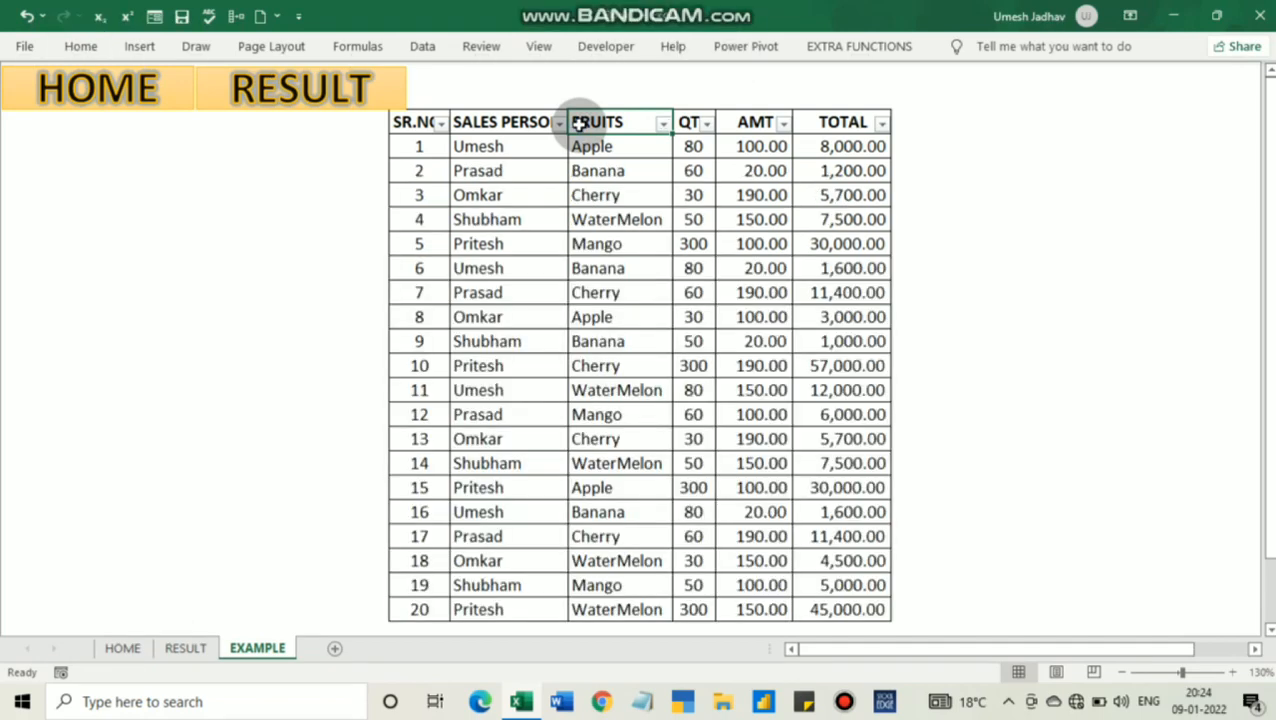
Turn off filtering on the EXAMPLE data range
click(62, 50)
click(1148, 106)
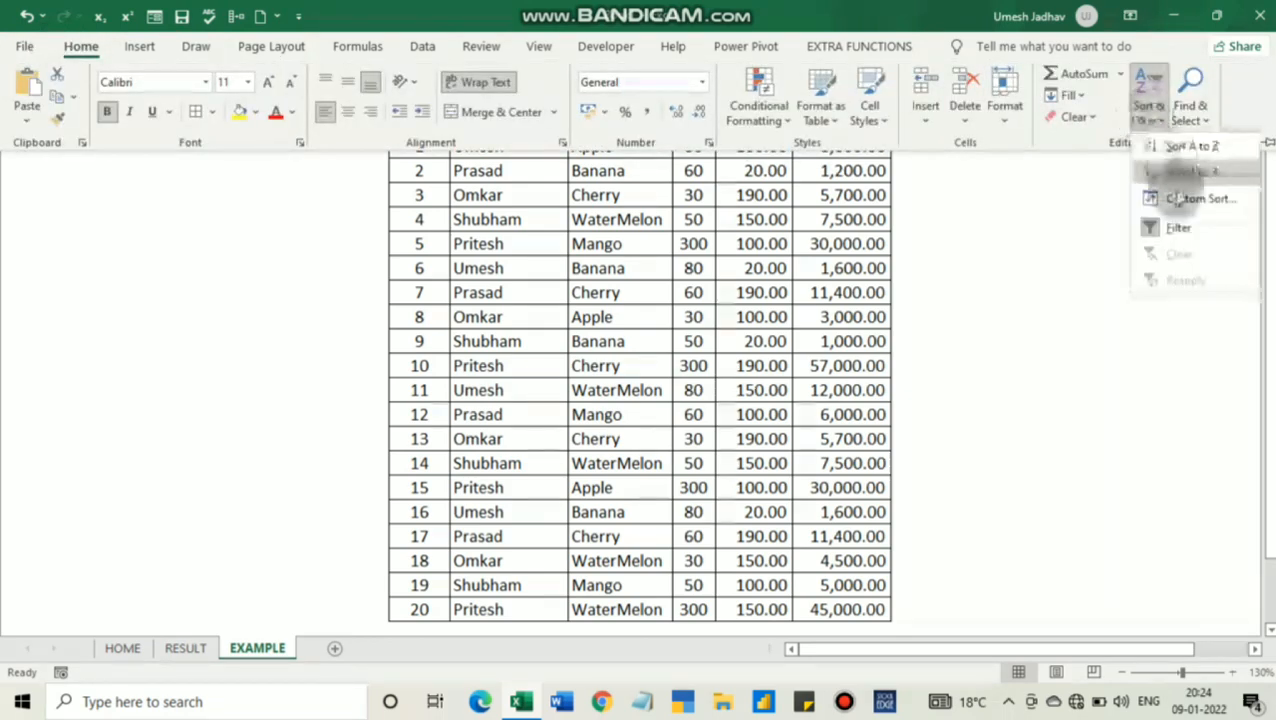
click(1178, 228)
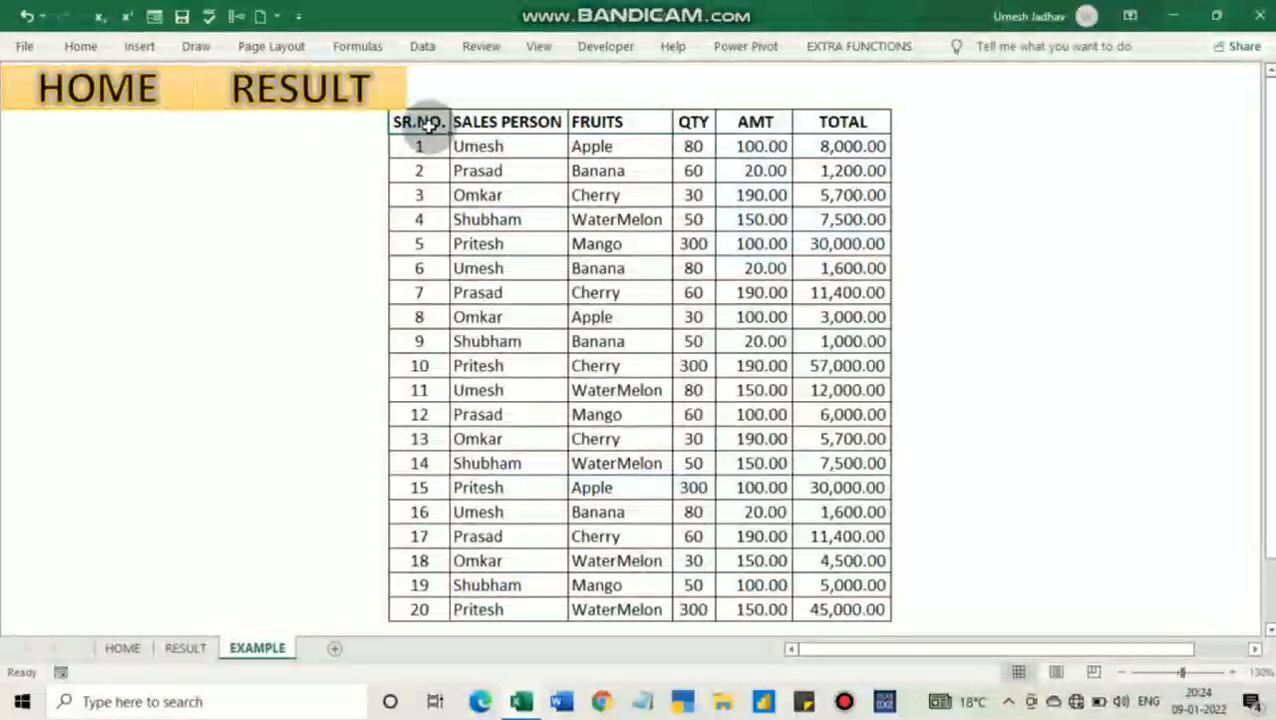
Convert the whole data range, including its header row, into an Excel table
key(ctrl+a)
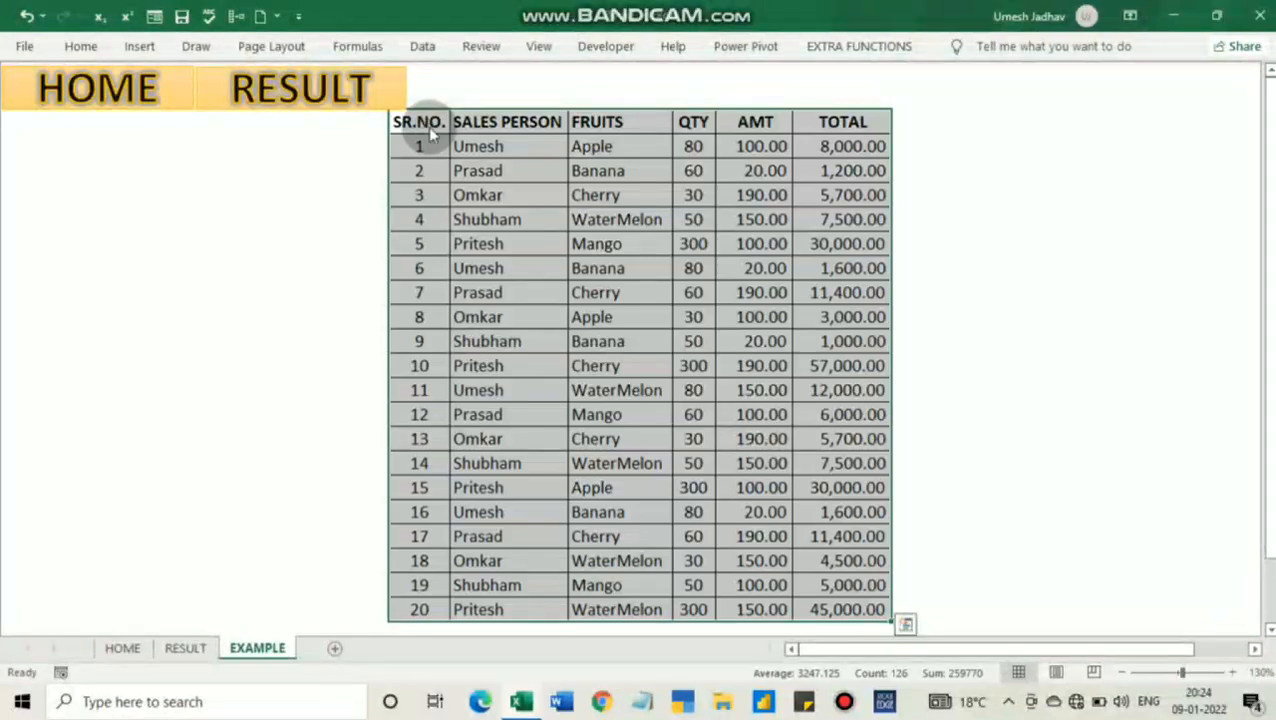
key(ctrl+t)
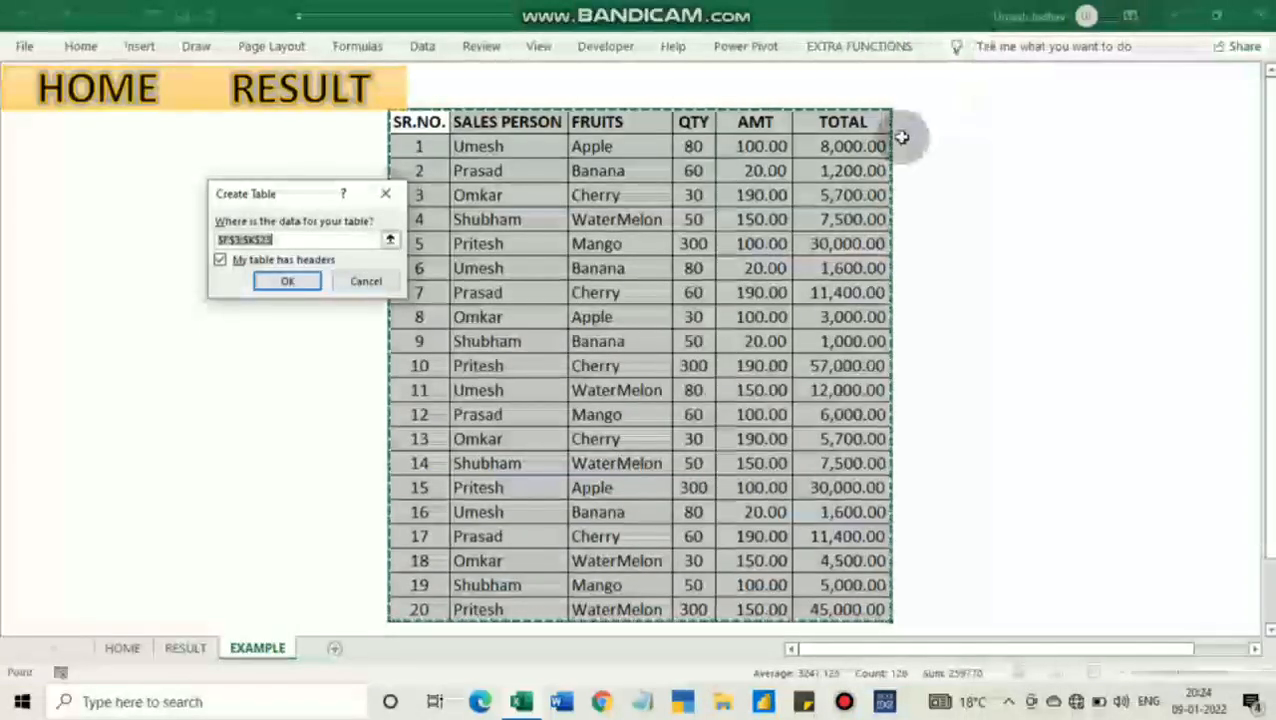
key(Return)
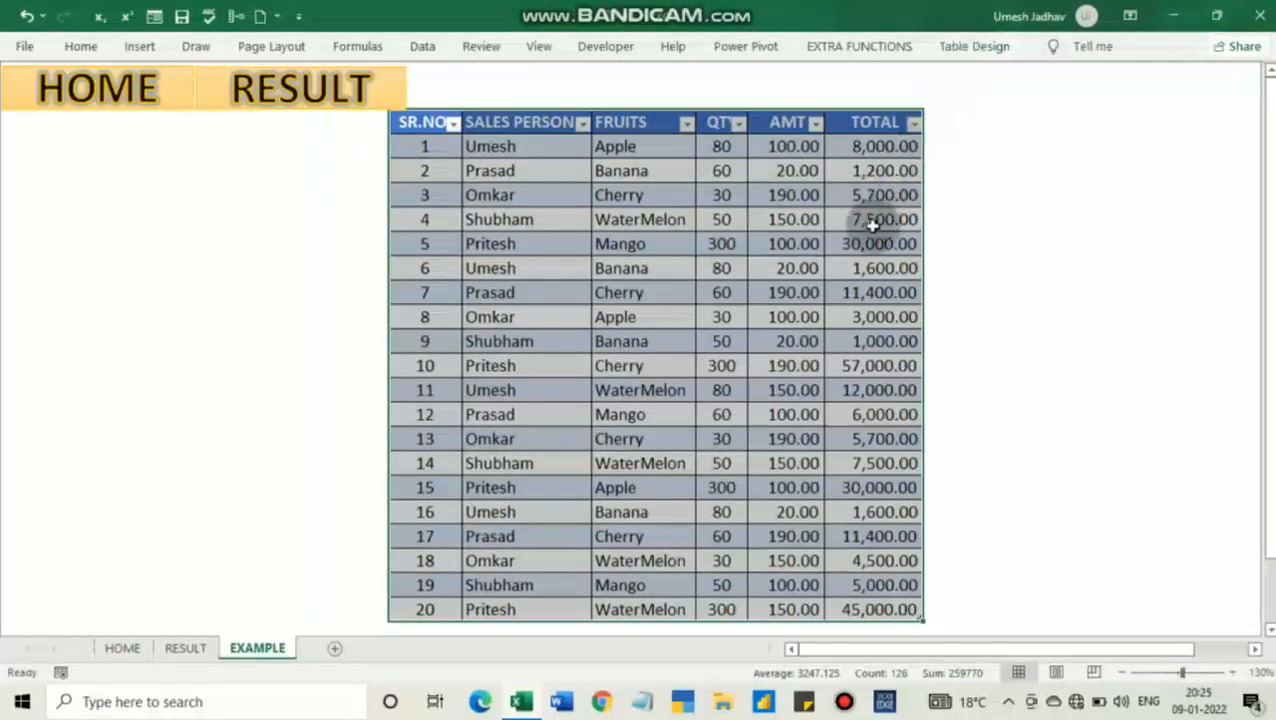
click(931, 240)
Apply the medium table style with a blue header and grey banded rows, and collapse the ribbon
click(888, 219)
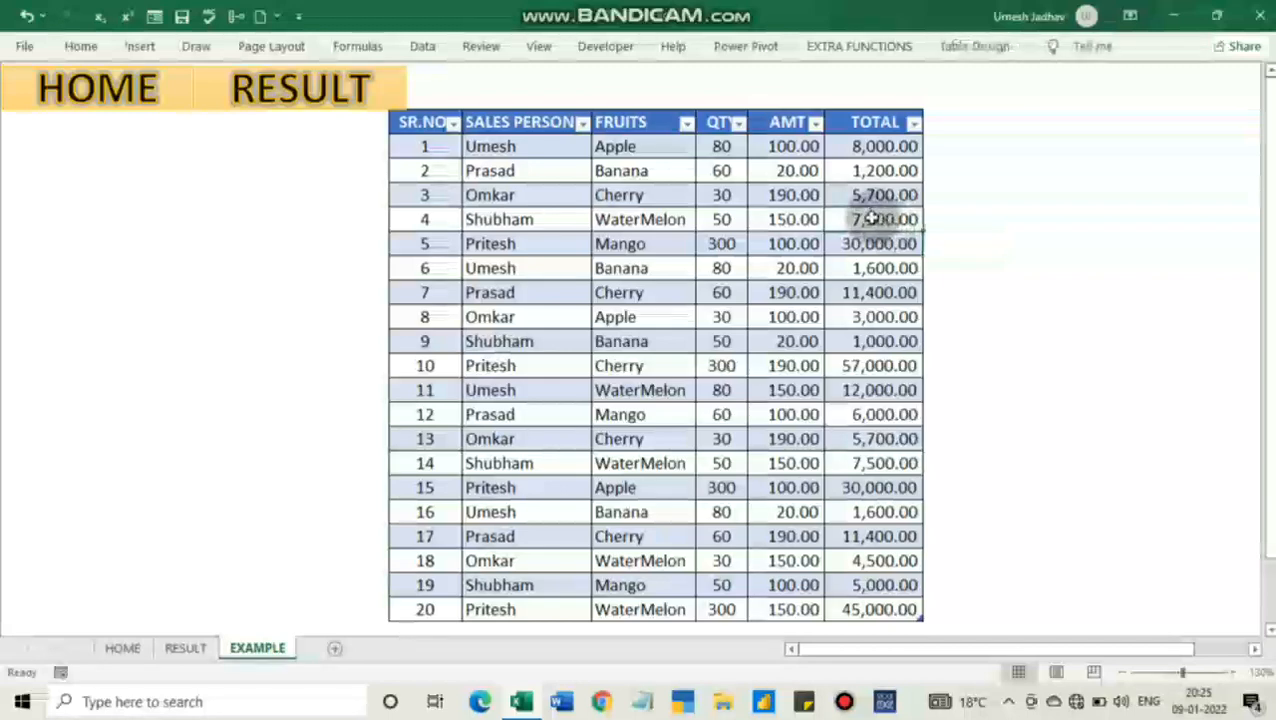
click(960, 55)
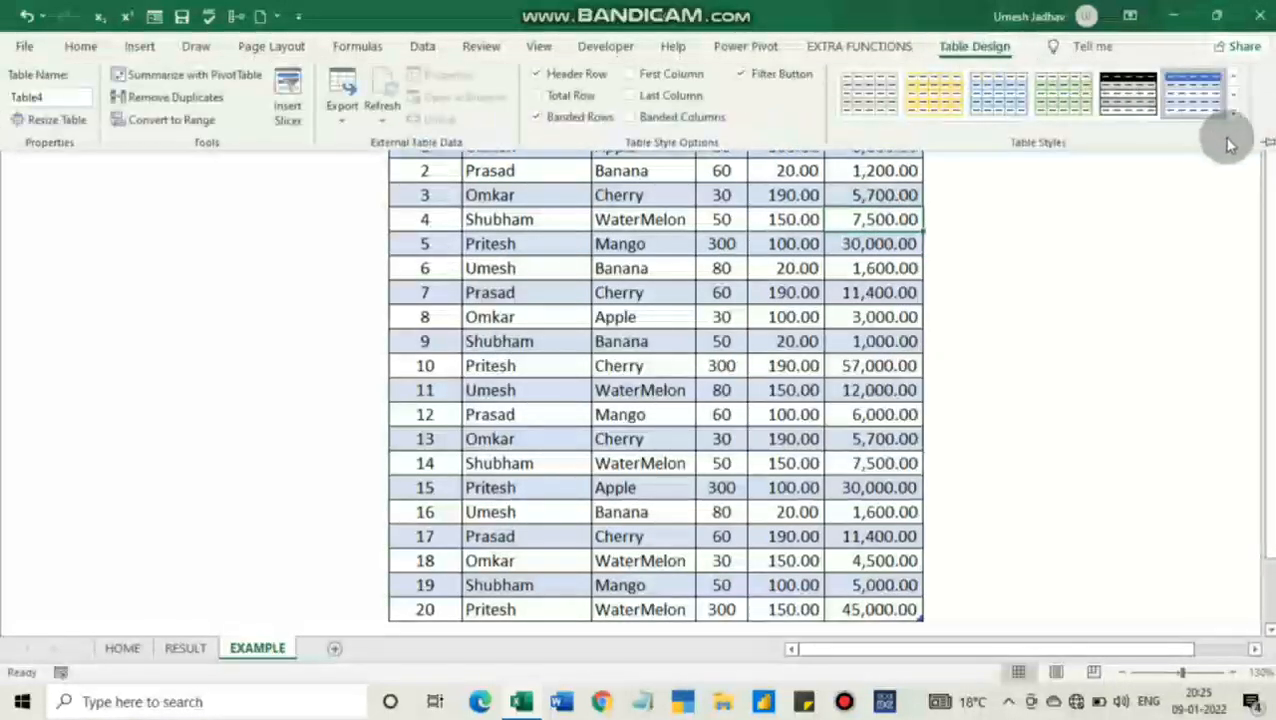
click(1233, 109)
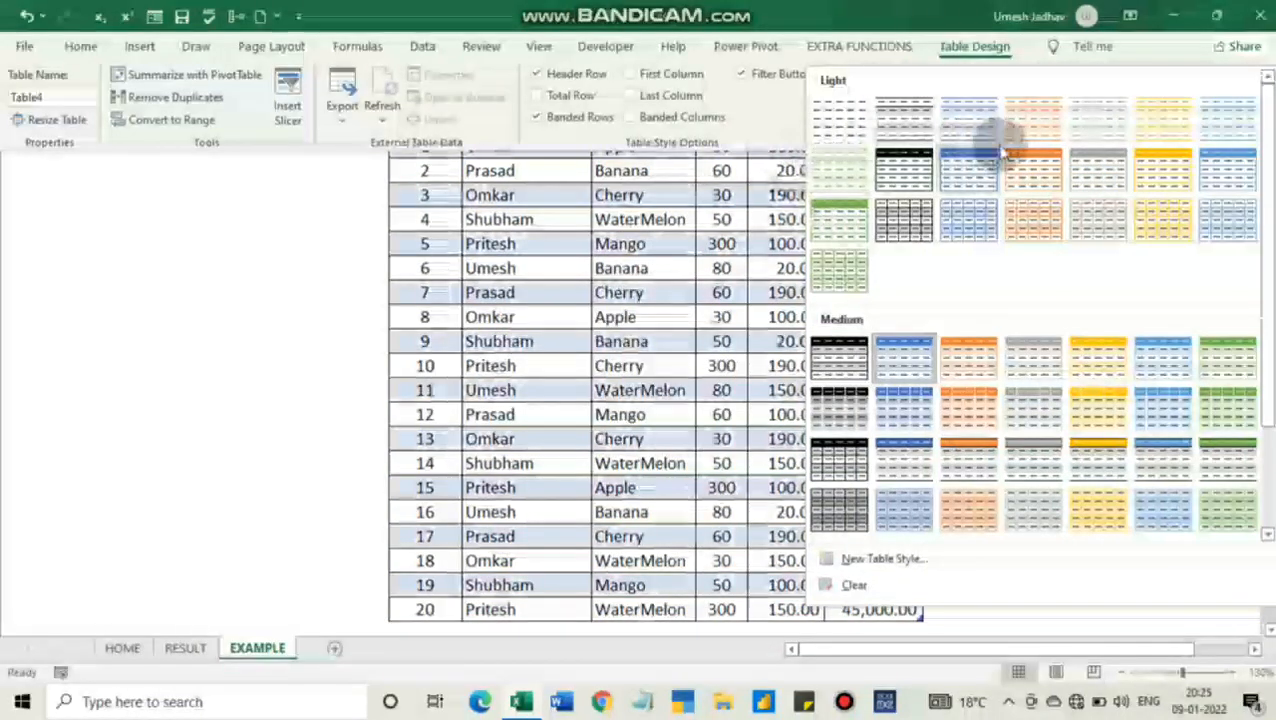
scroll(960, 360, down, 2)
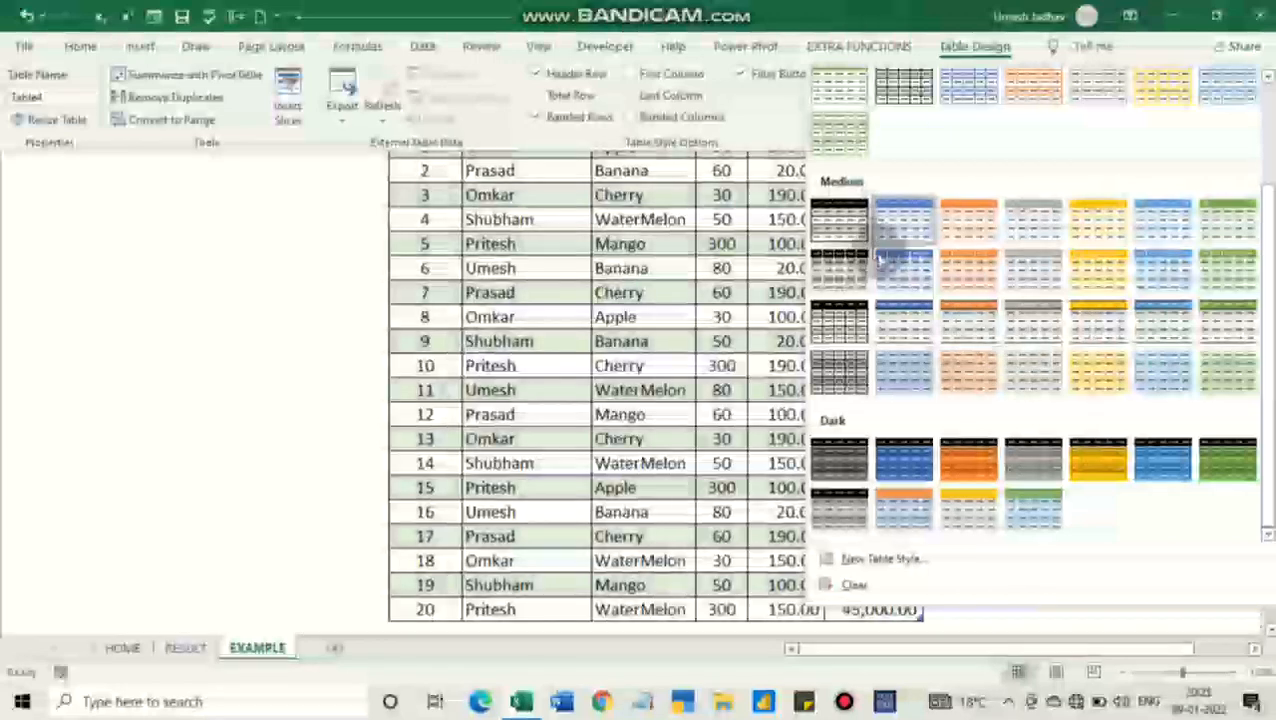
click(899, 320)
key(ctrl+F1)
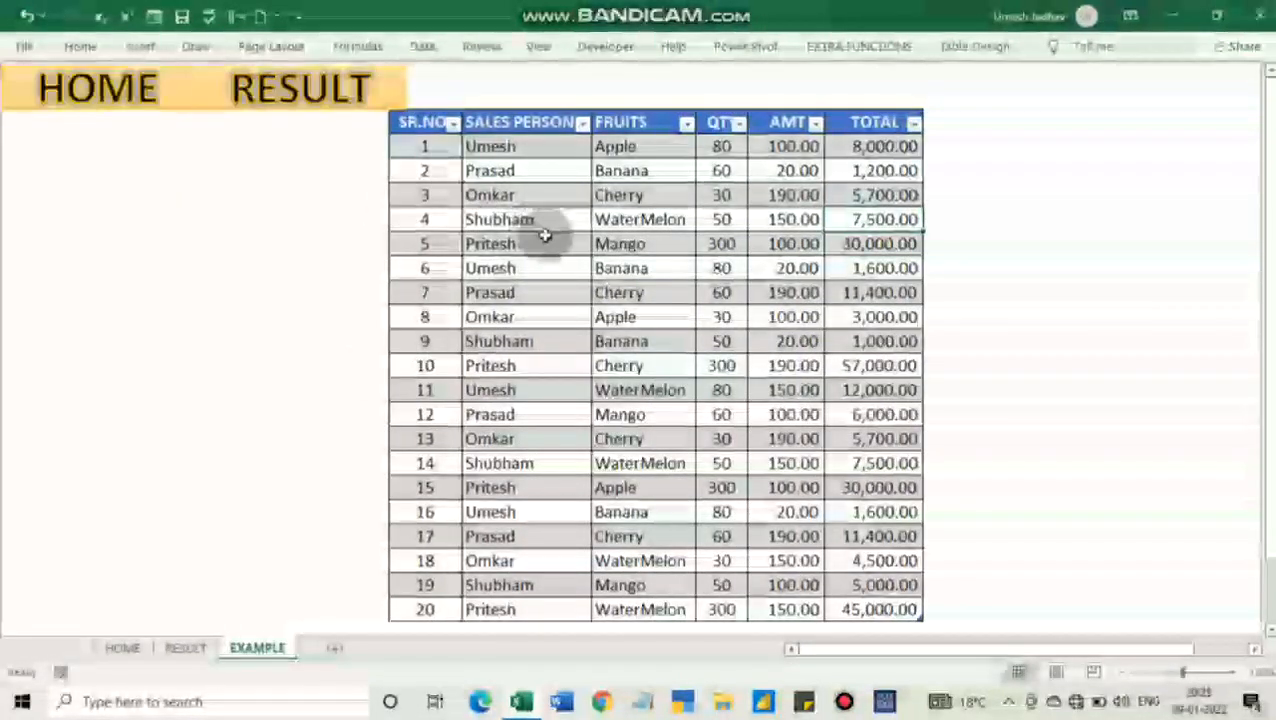
Add an AutoSum total for the QTY column in the row directly below the table
scroll(531, 358, down, 1)
scroll(531, 358, down, 1)
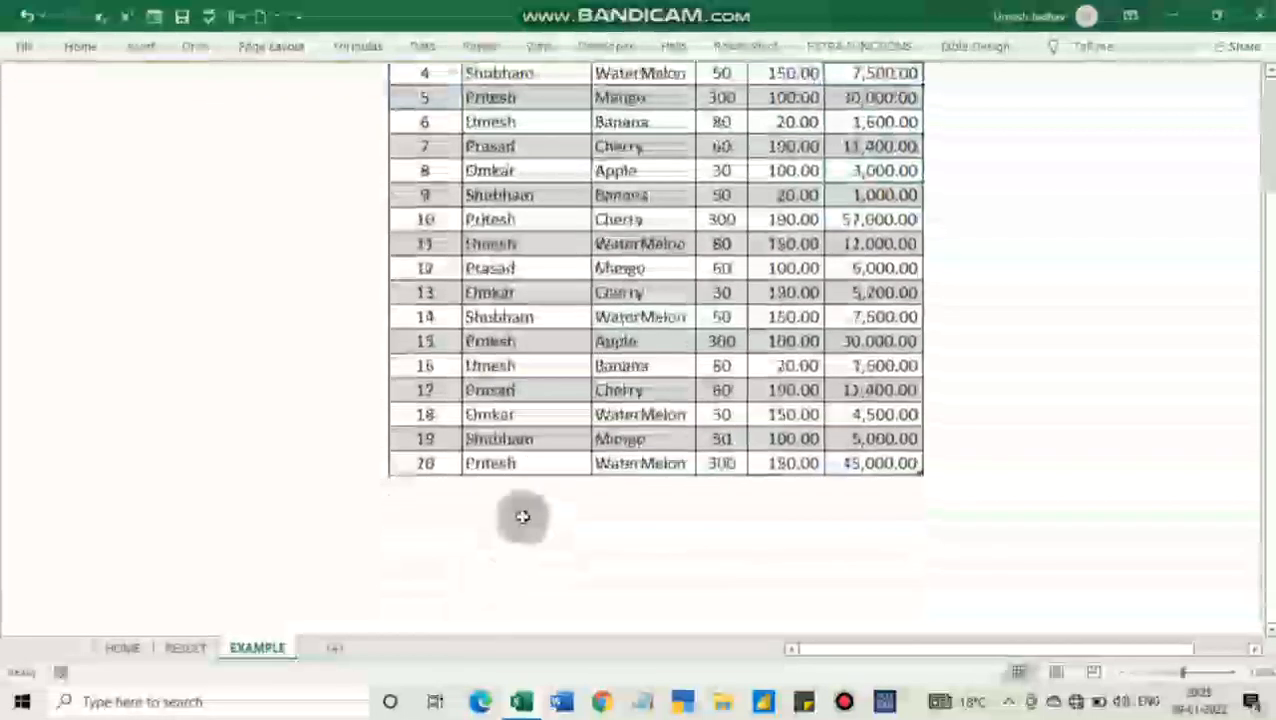
click(786, 487)
click(735, 487)
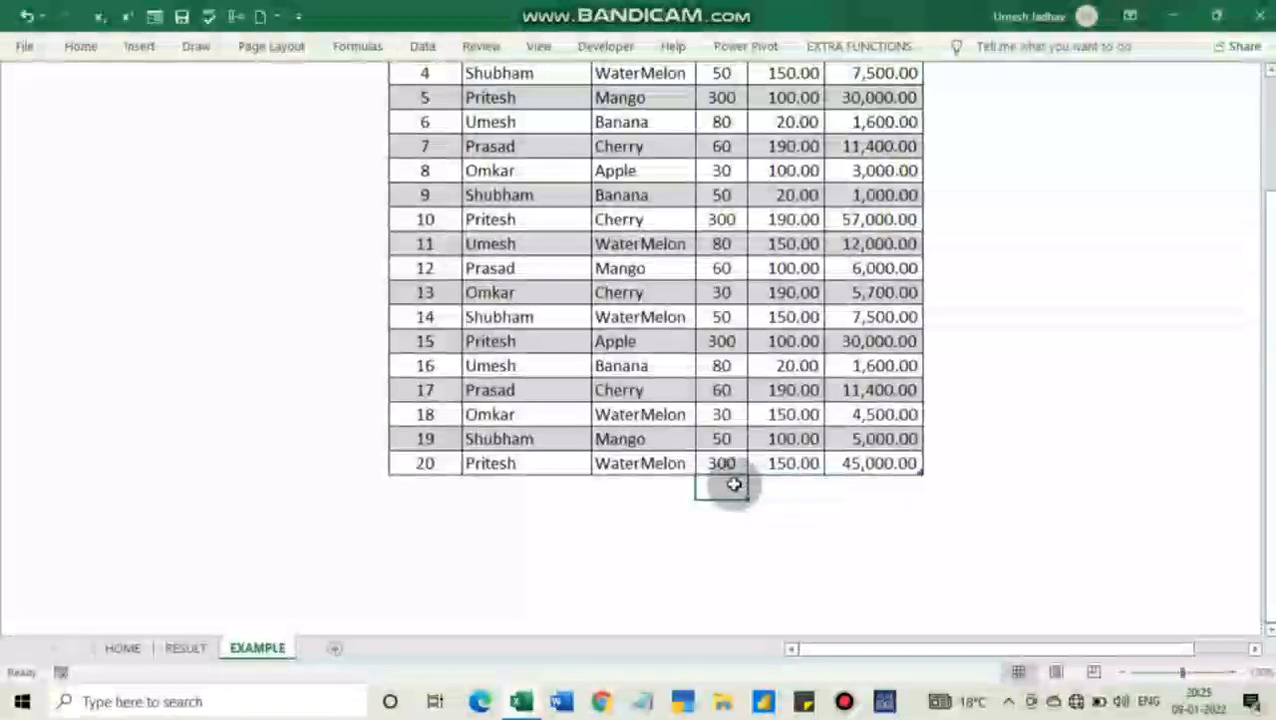
key(alt+equal)
key(Return)
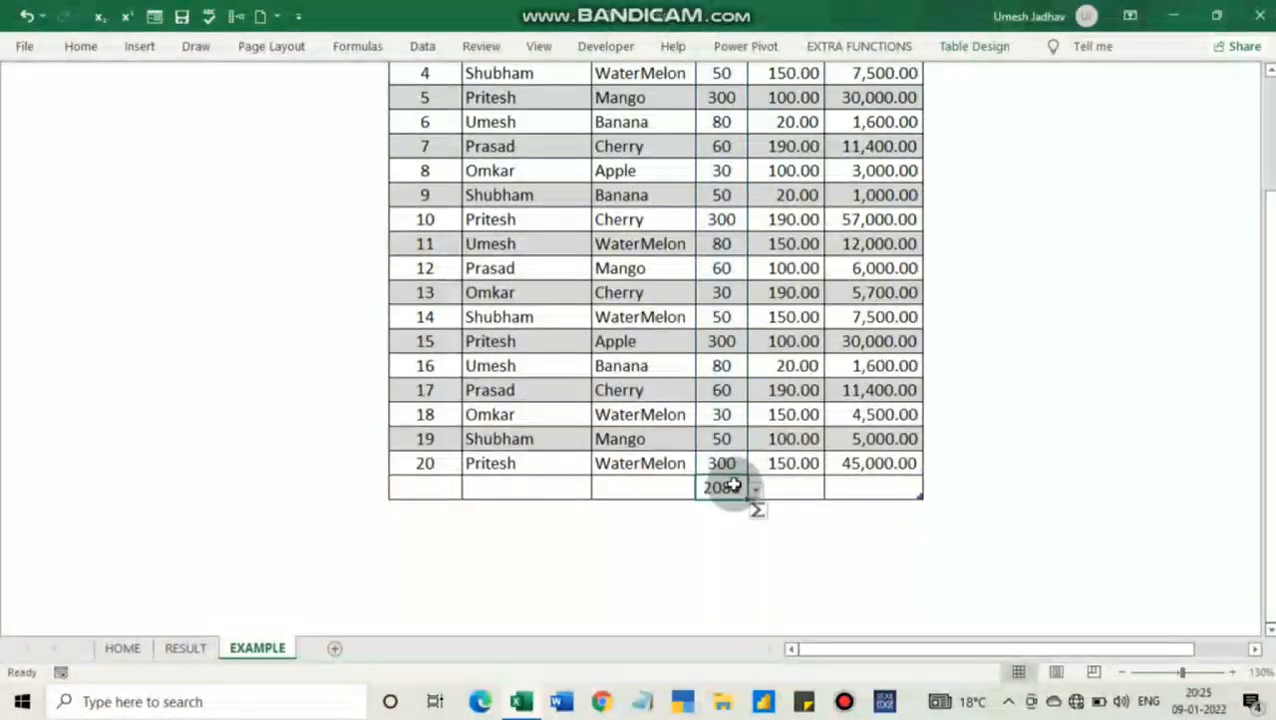
click(598, 214)
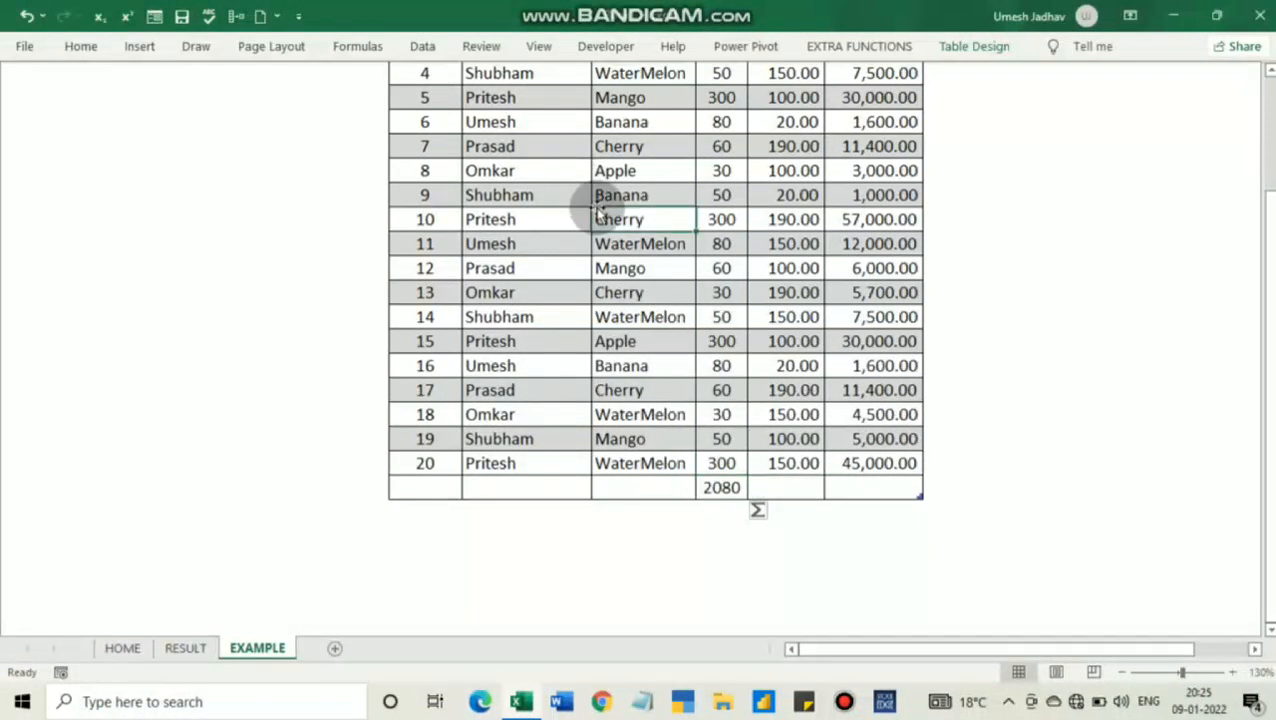
scroll(726, 413, up, 2)
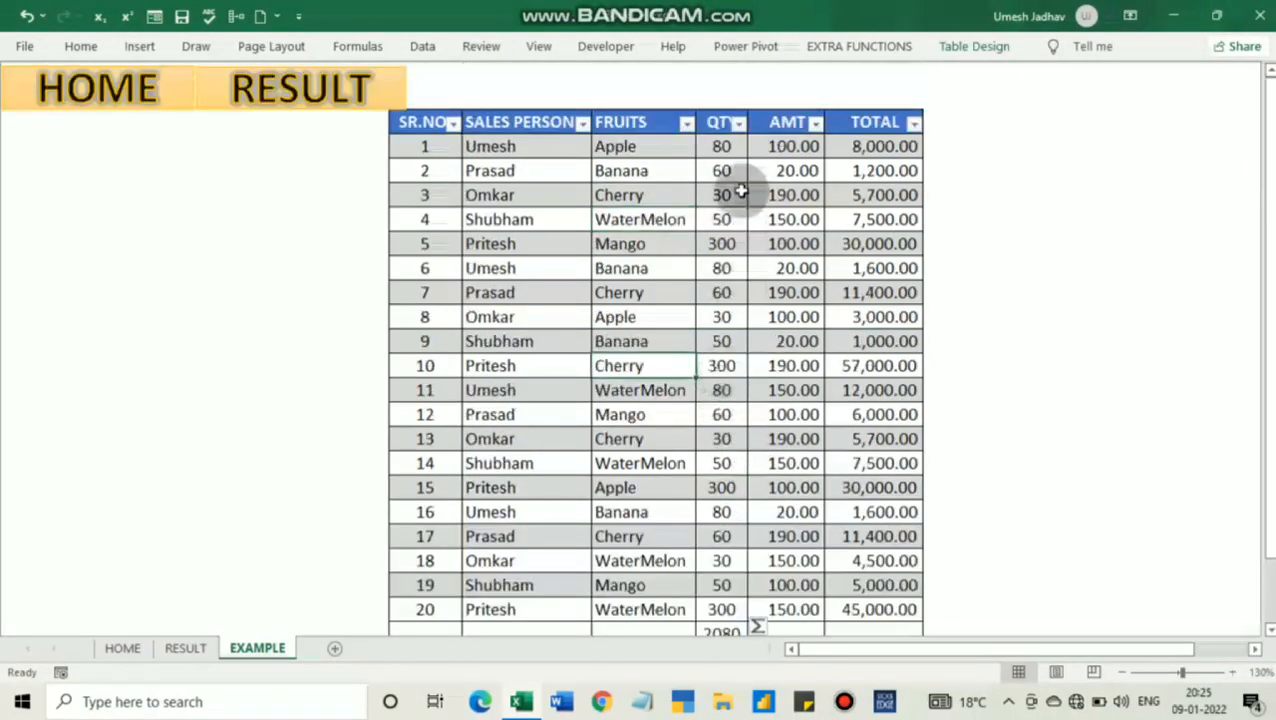
click(739, 123)
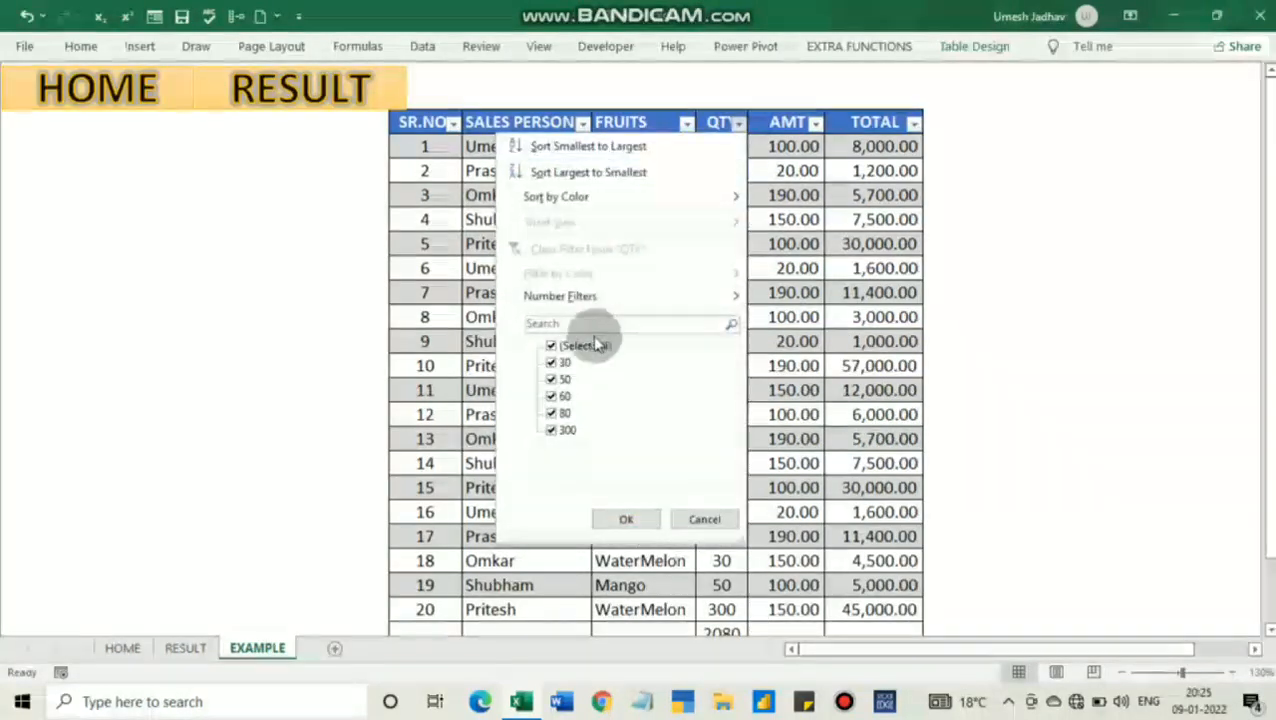
click(495, 195)
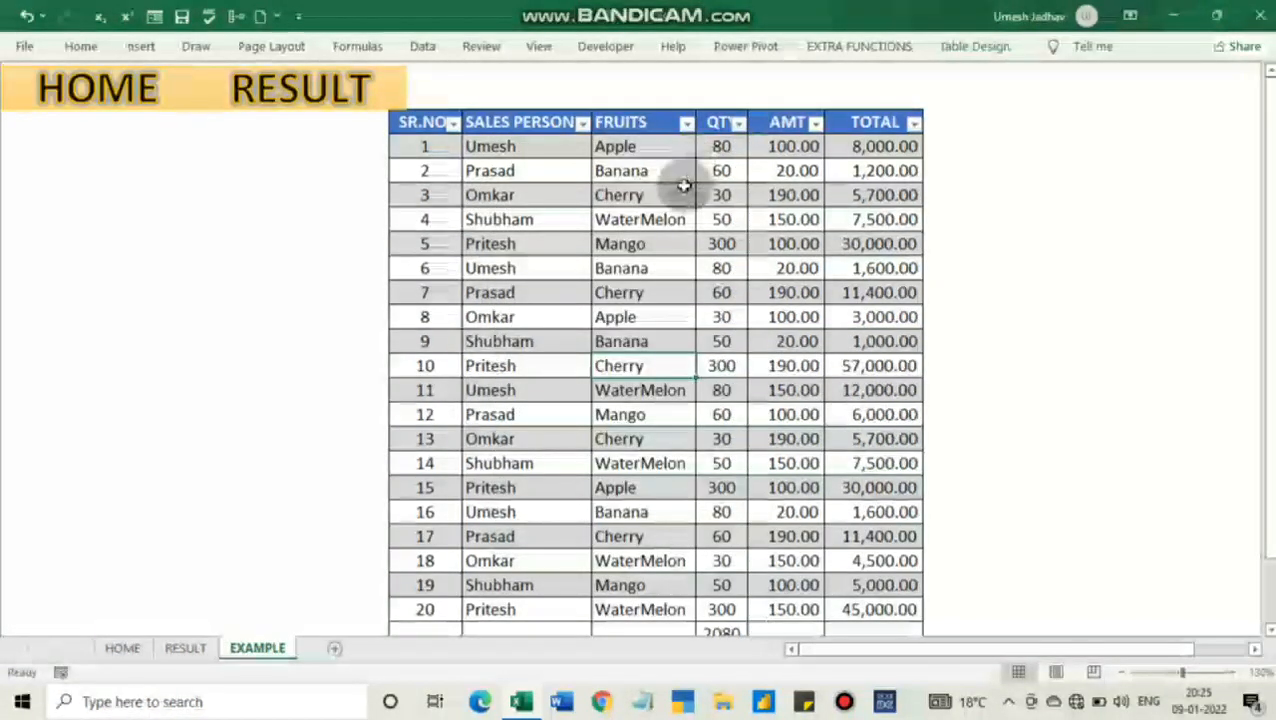
scroll(676, 190, down, 3)
scroll(672, 209, up, 3)
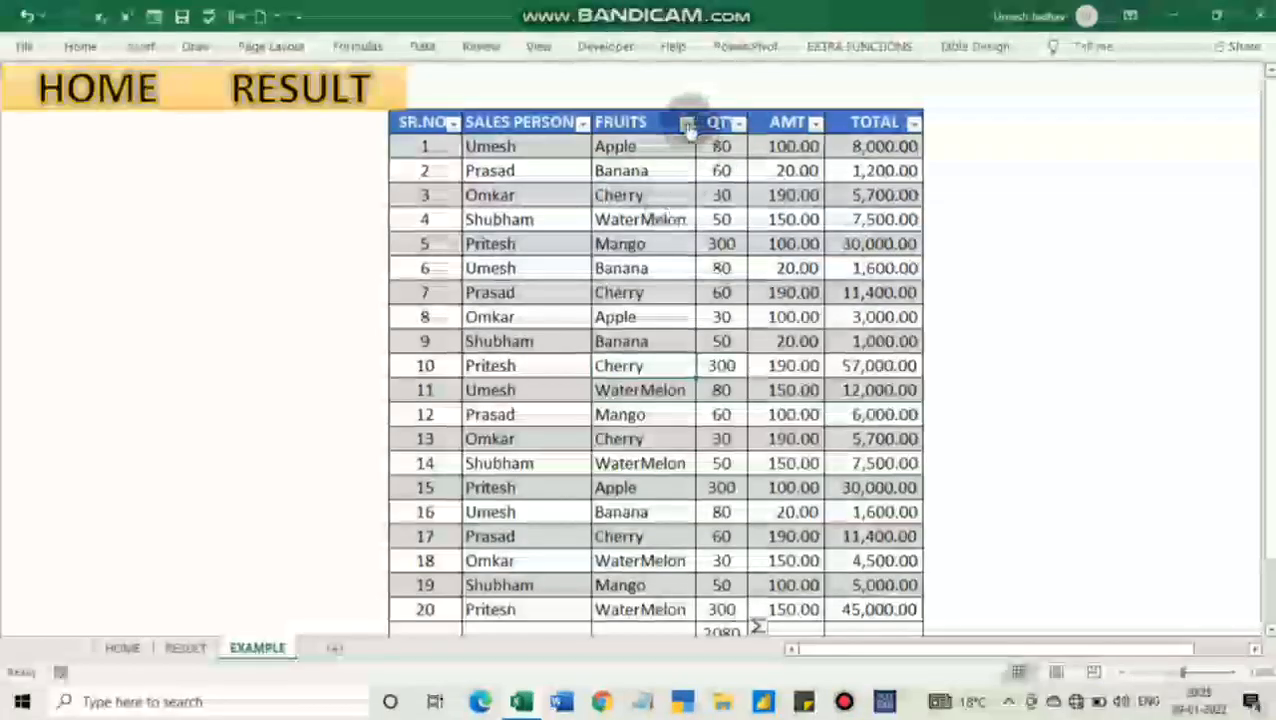
Filter the table's FRUITS column to show only the Apple rows
click(686, 122)
click(499, 345)
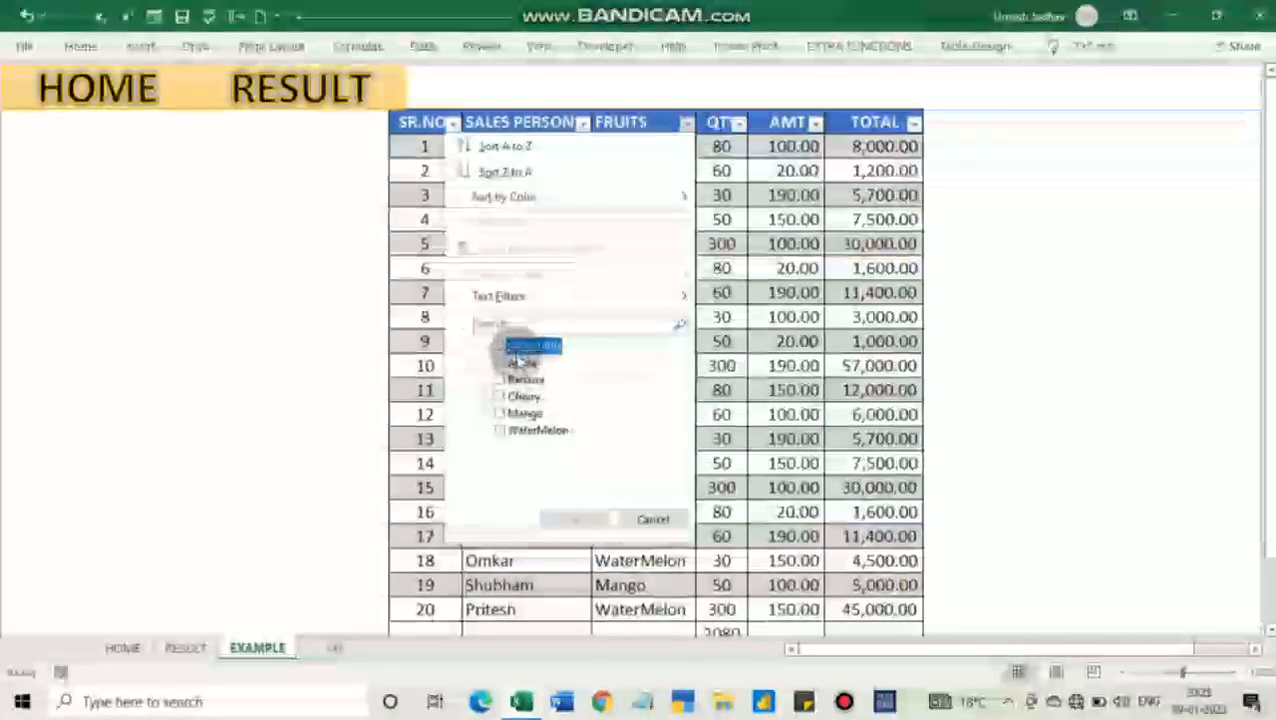
click(499, 362)
click(572, 519)
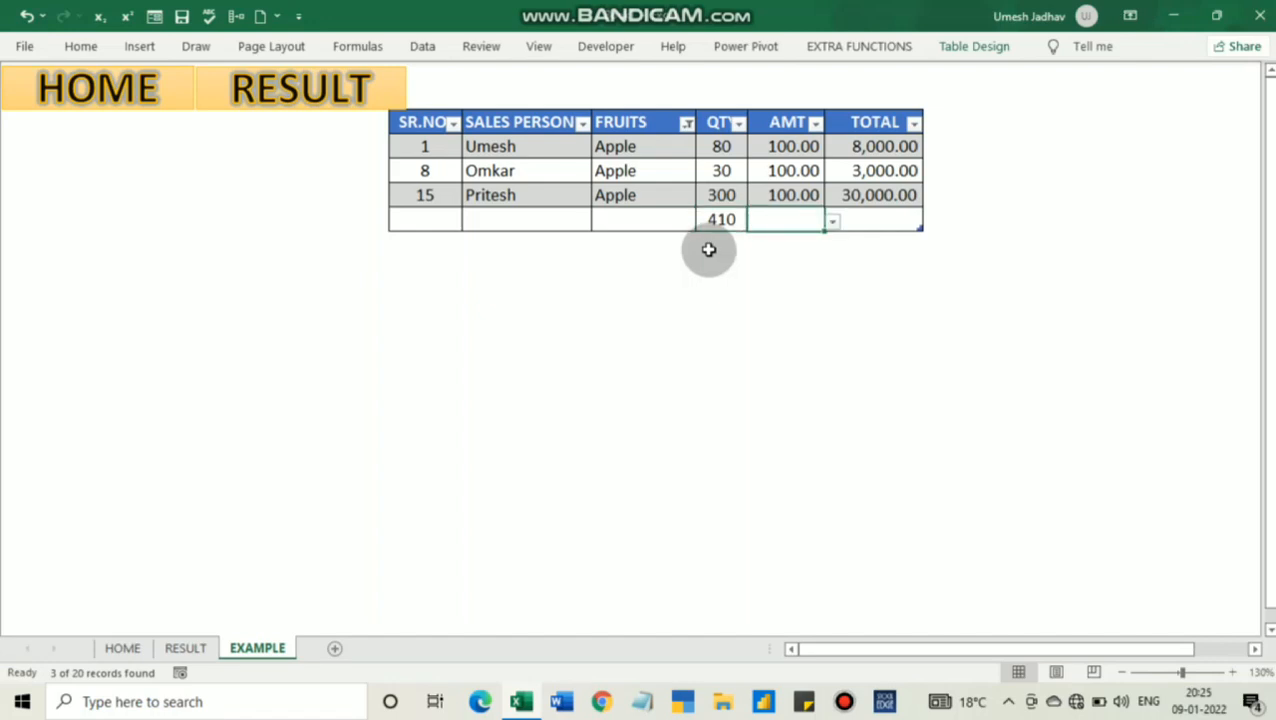
Select the QTY total cell and clear the FRUITS filter so that all table rows are shown again
click(714, 220)
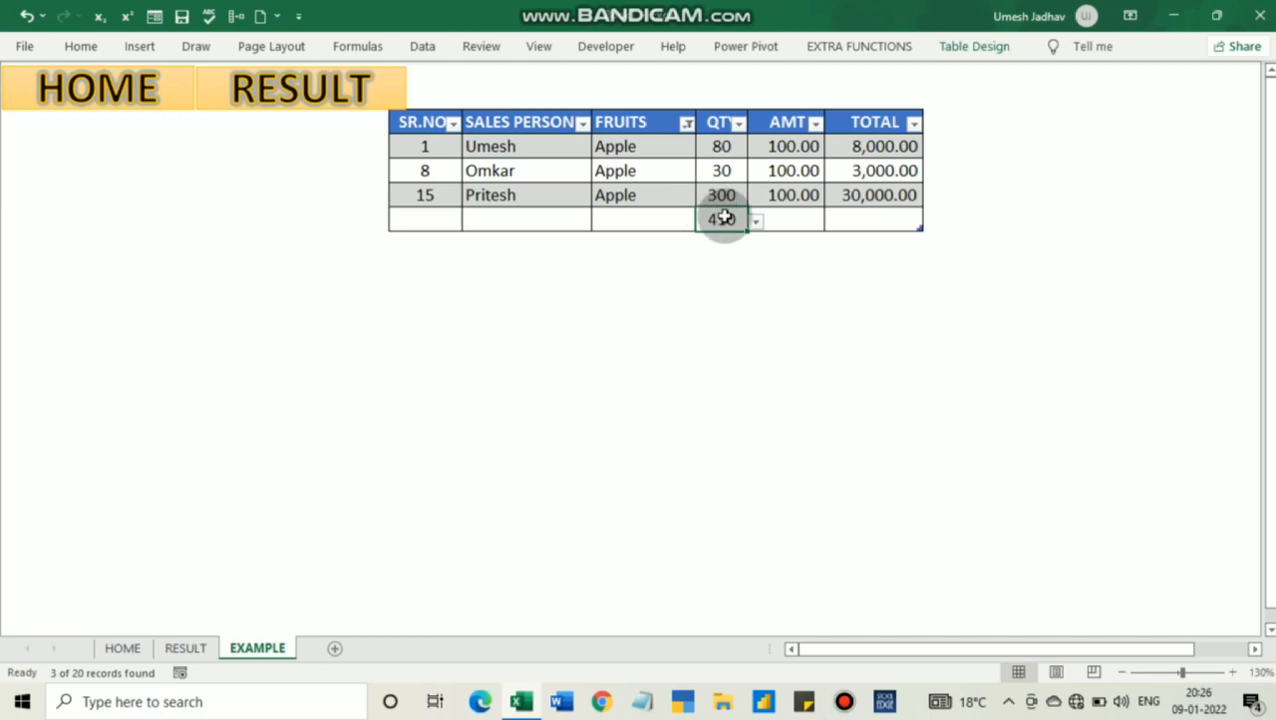
key(d)
key(f)
key(s)
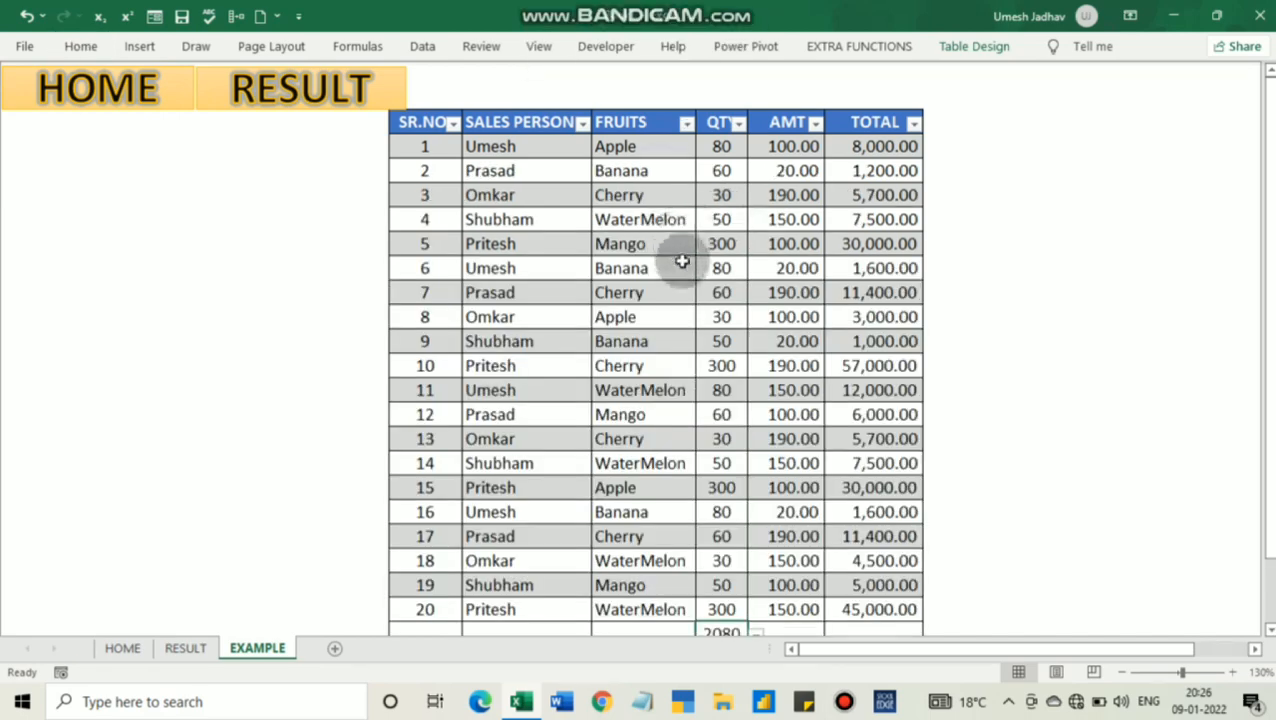
scroll(700, 400, down, 2)
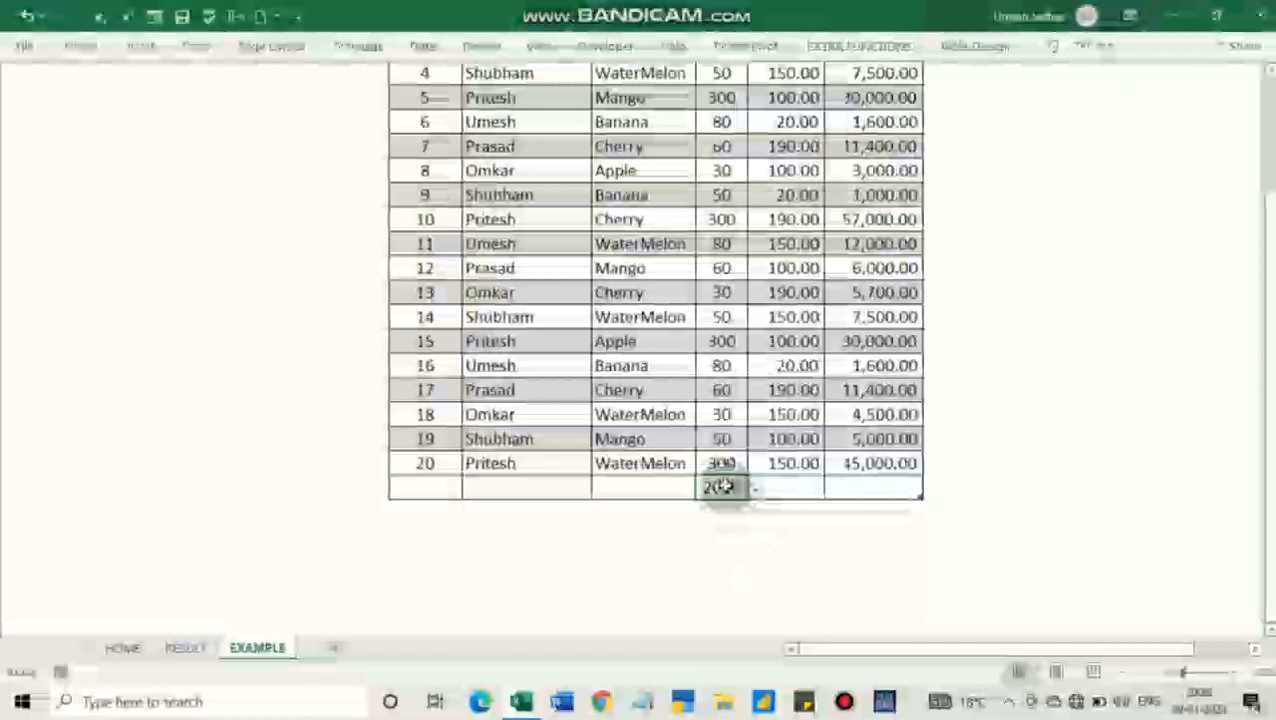
key(shift+space)
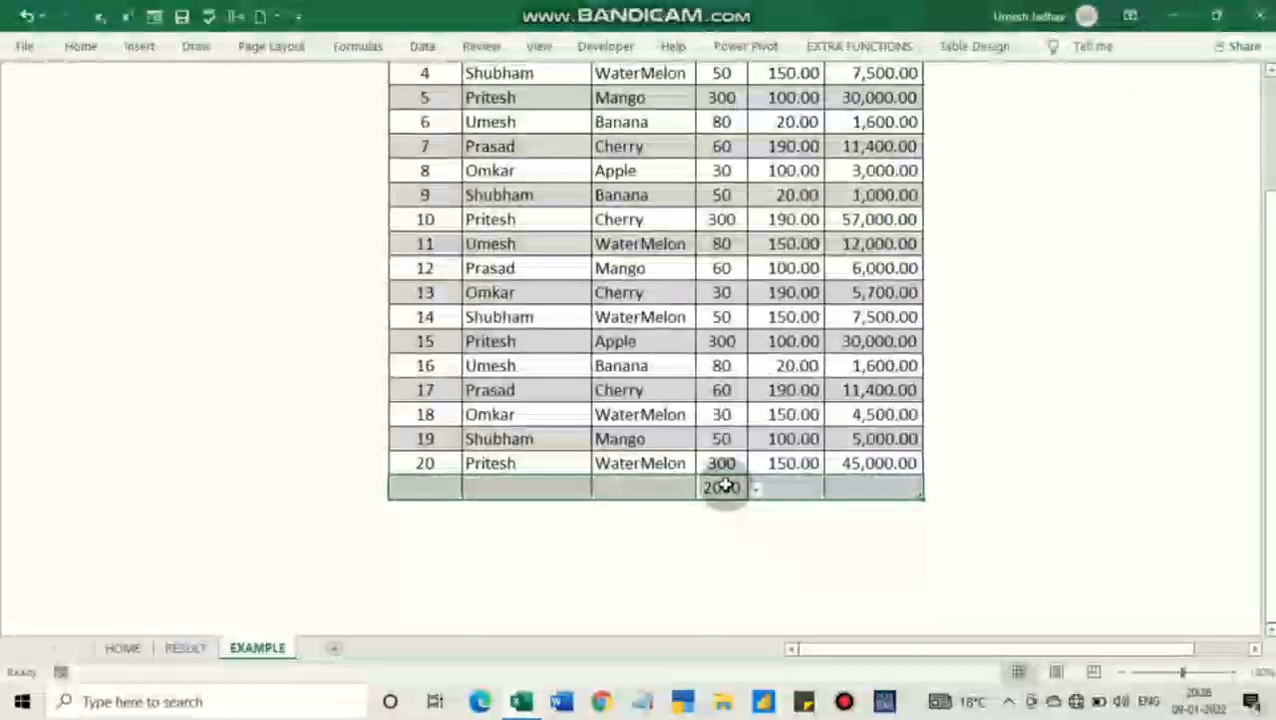
right_click(780, 490)
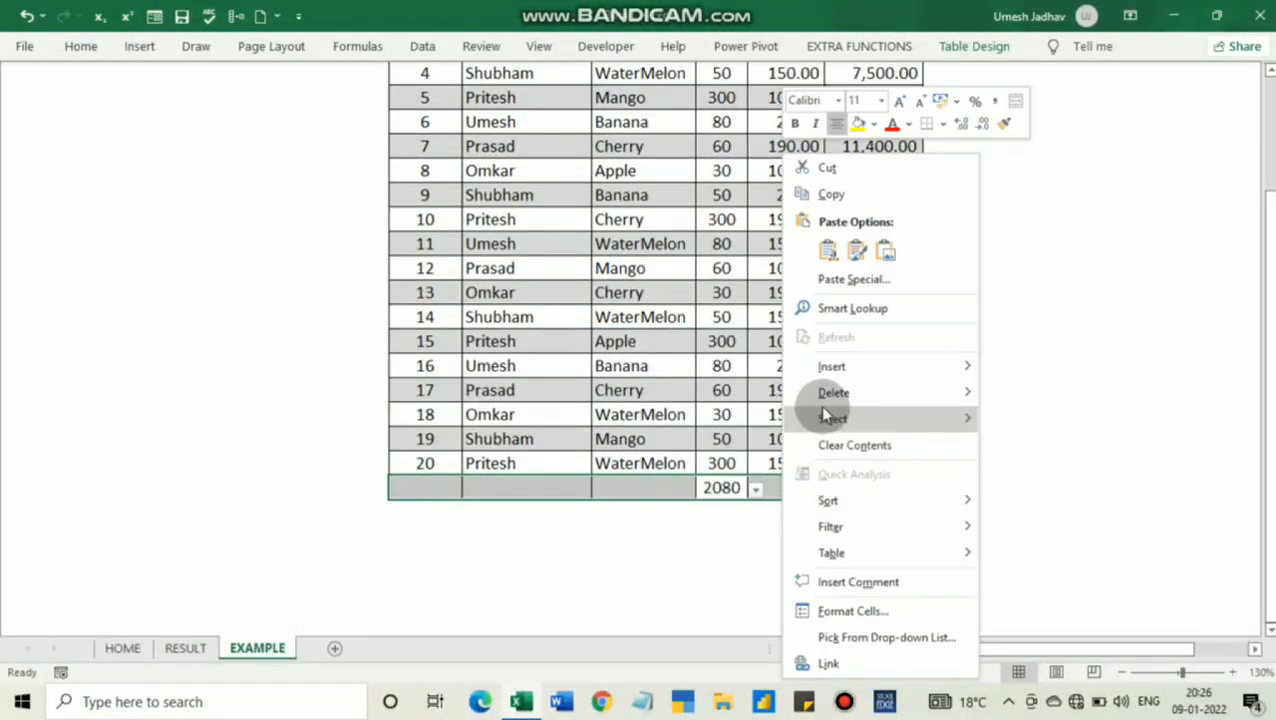
mouse_move(834, 395)
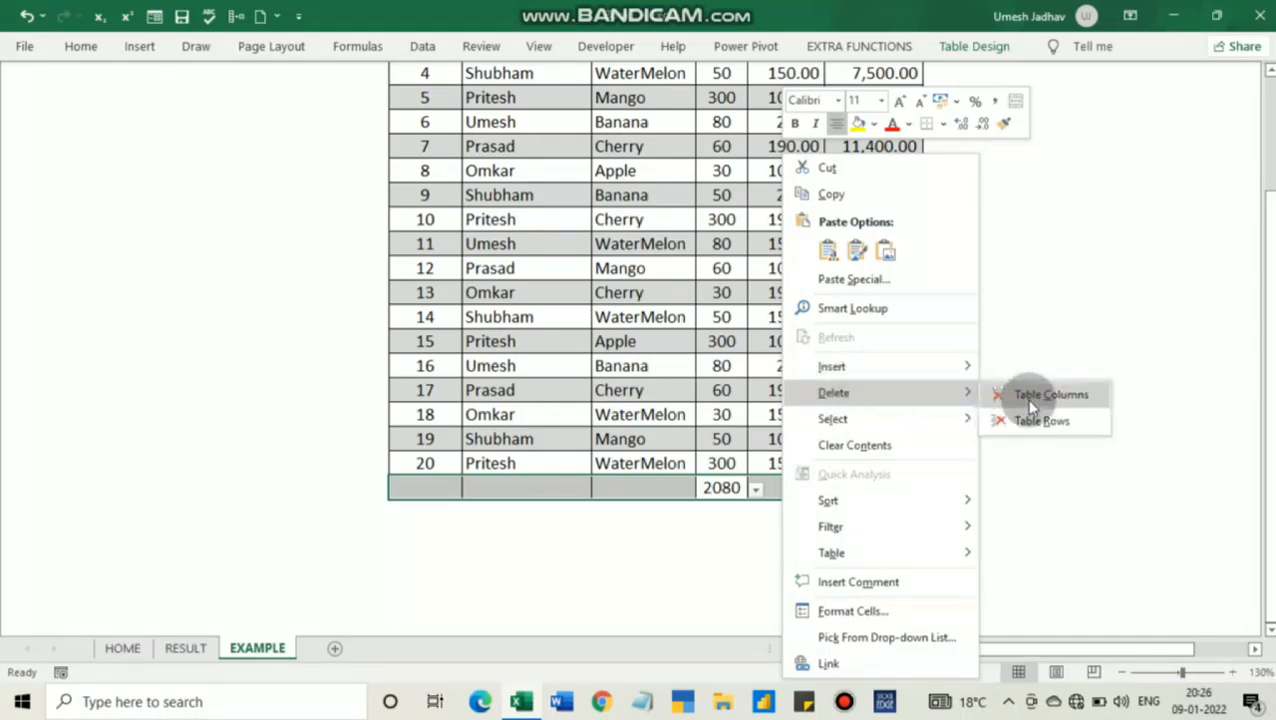
click(527, 513)
Select the QTY total cell and toggle the table's Total Row option off and back on
click(722, 488)
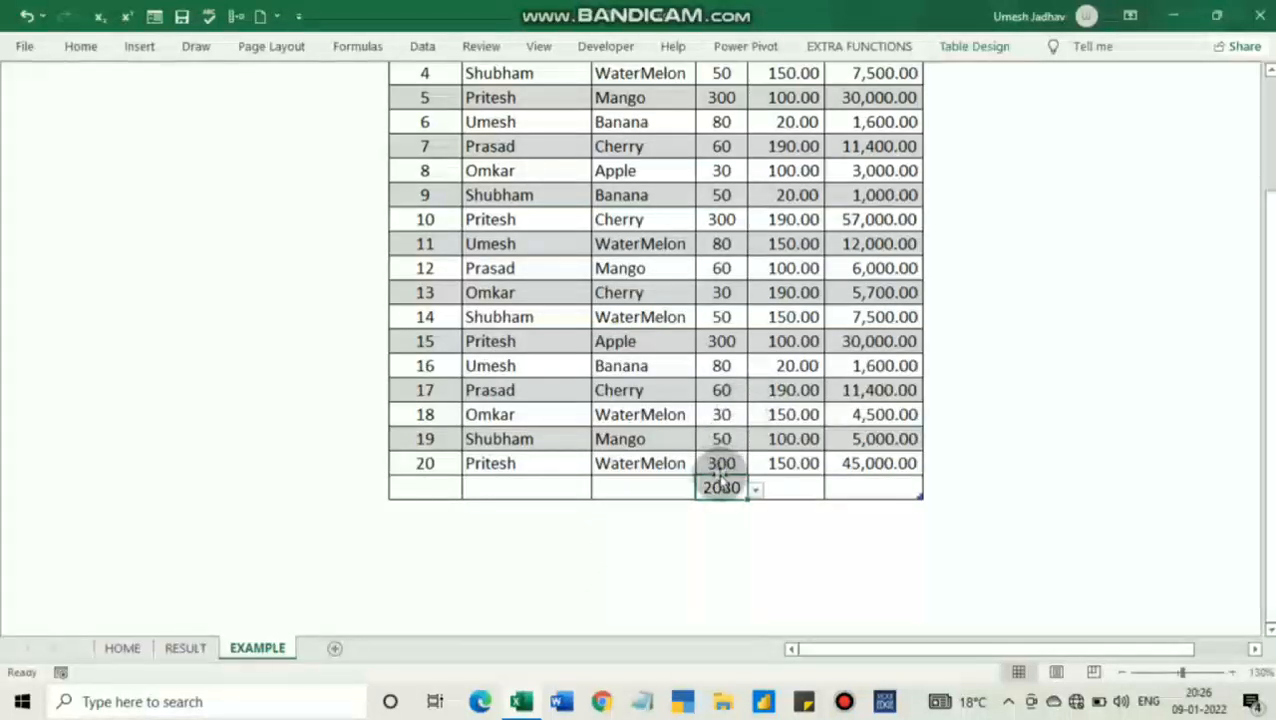
click(962, 47)
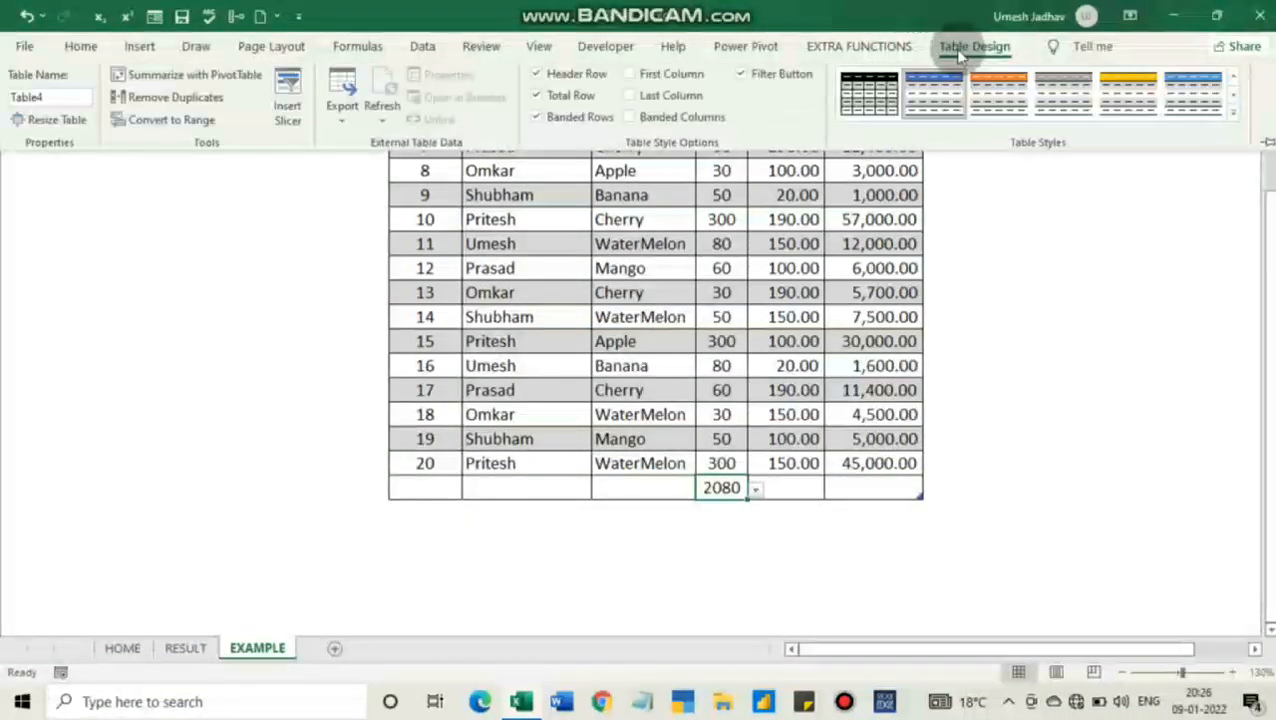
click(551, 97)
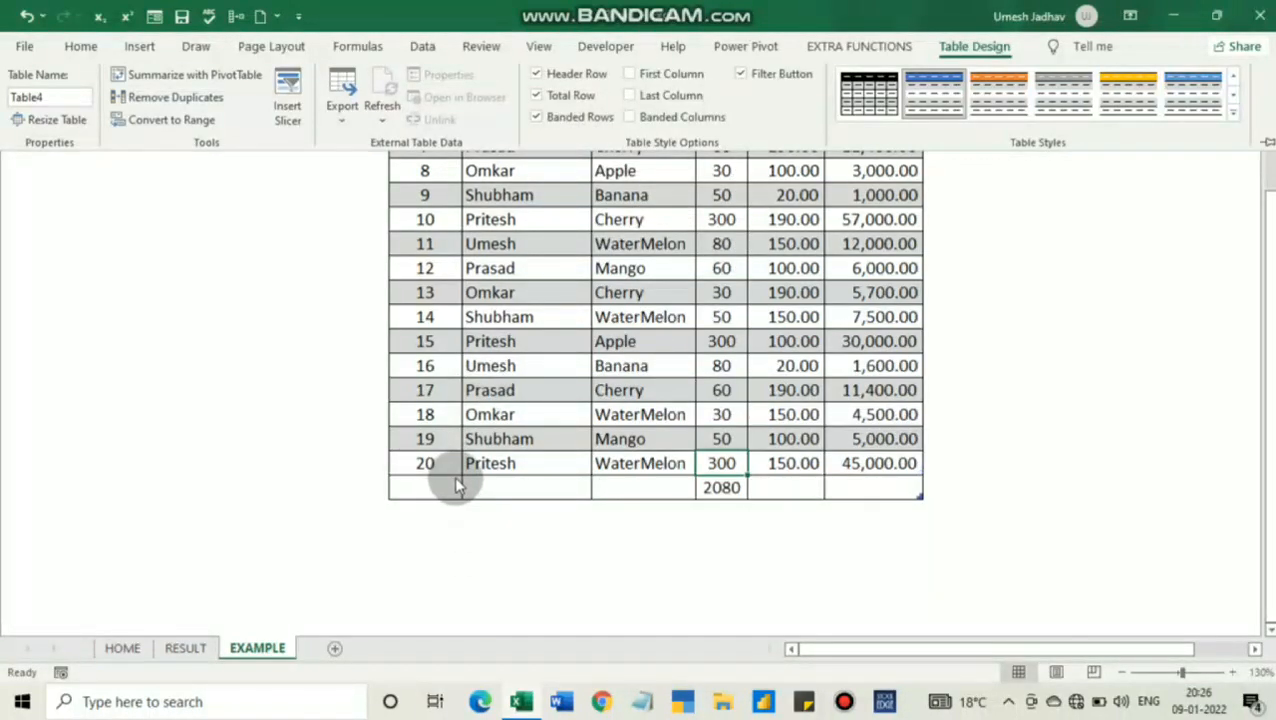
Set the total row to Sum for both the AMT and TOTAL columns
click(466, 486)
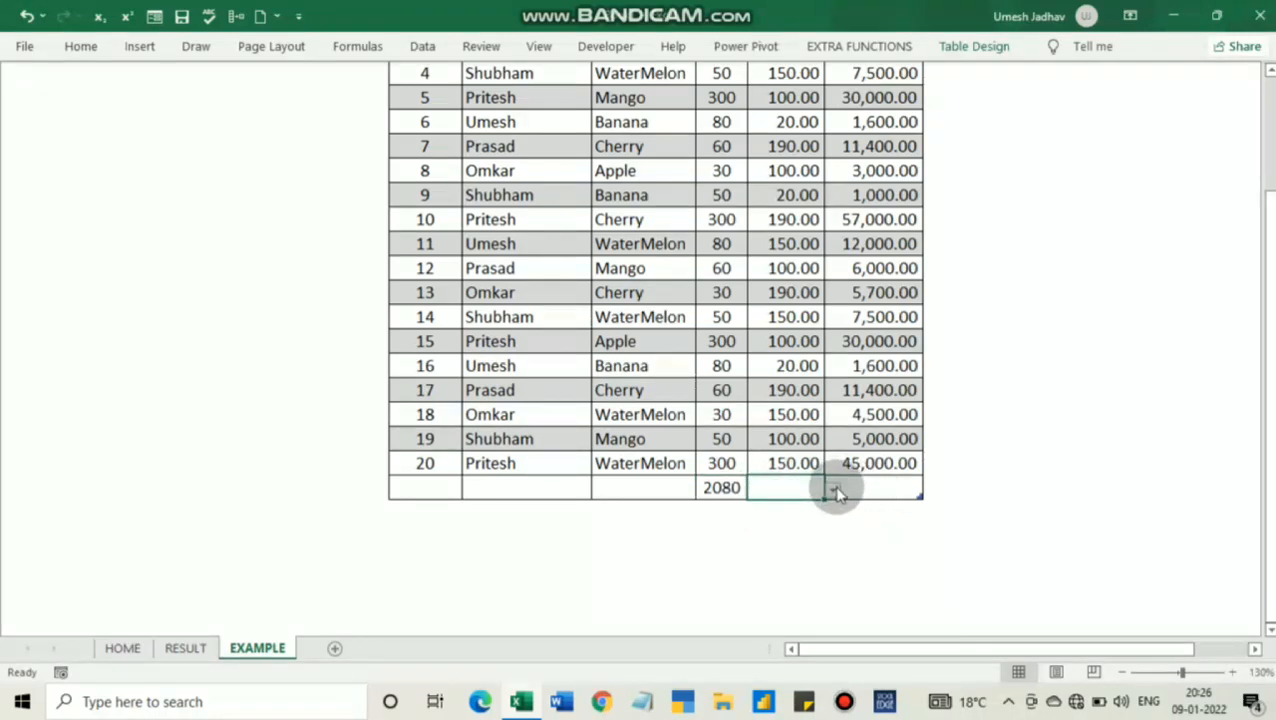
click(833, 492)
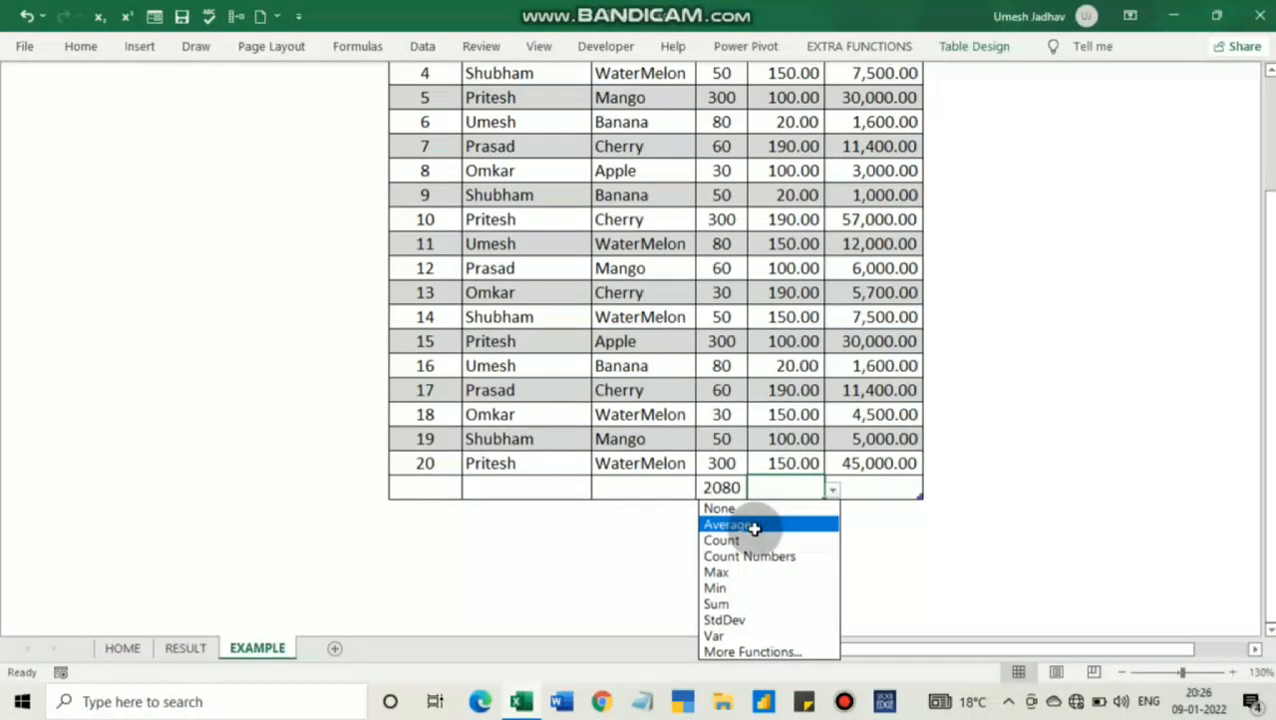
click(746, 604)
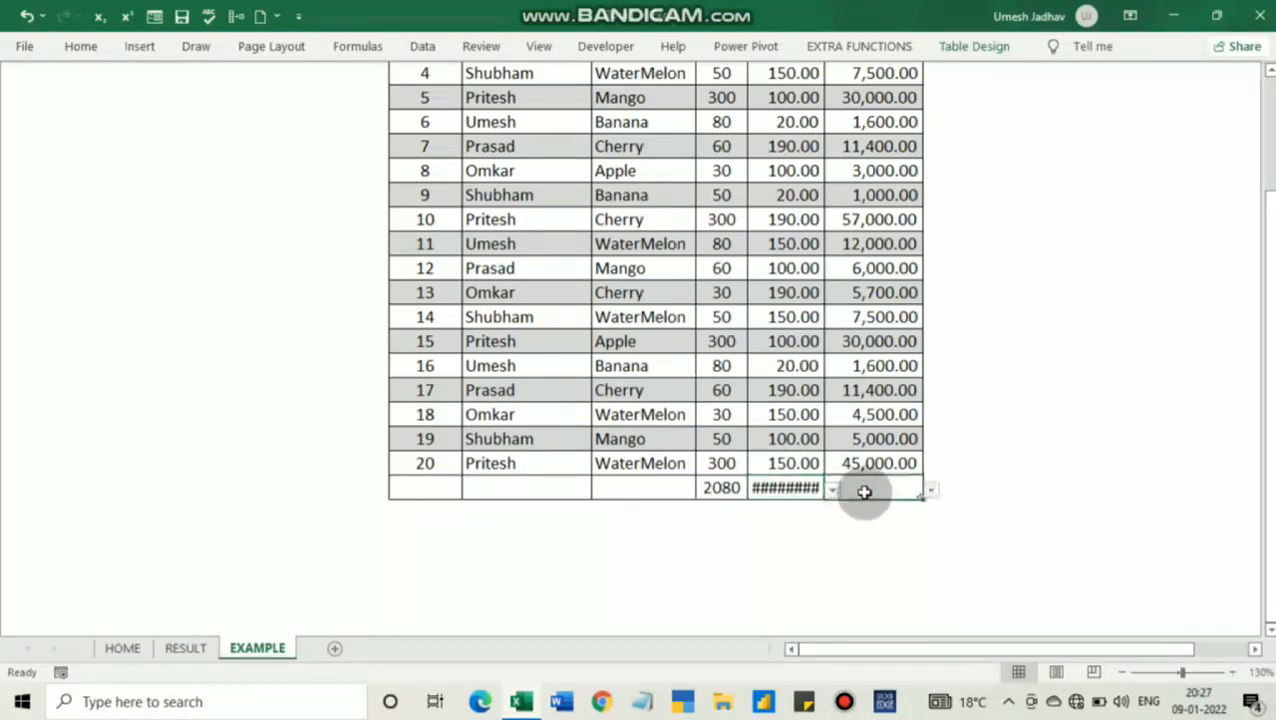
click(930, 490)
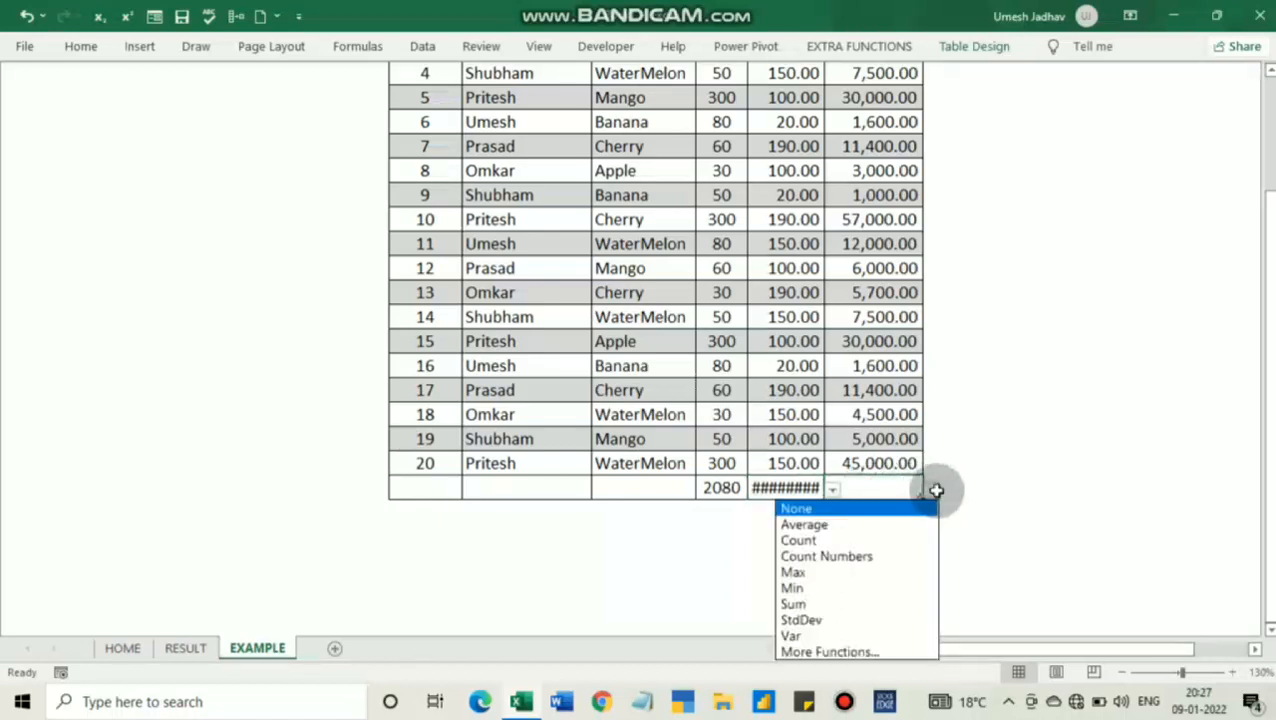
click(865, 601)
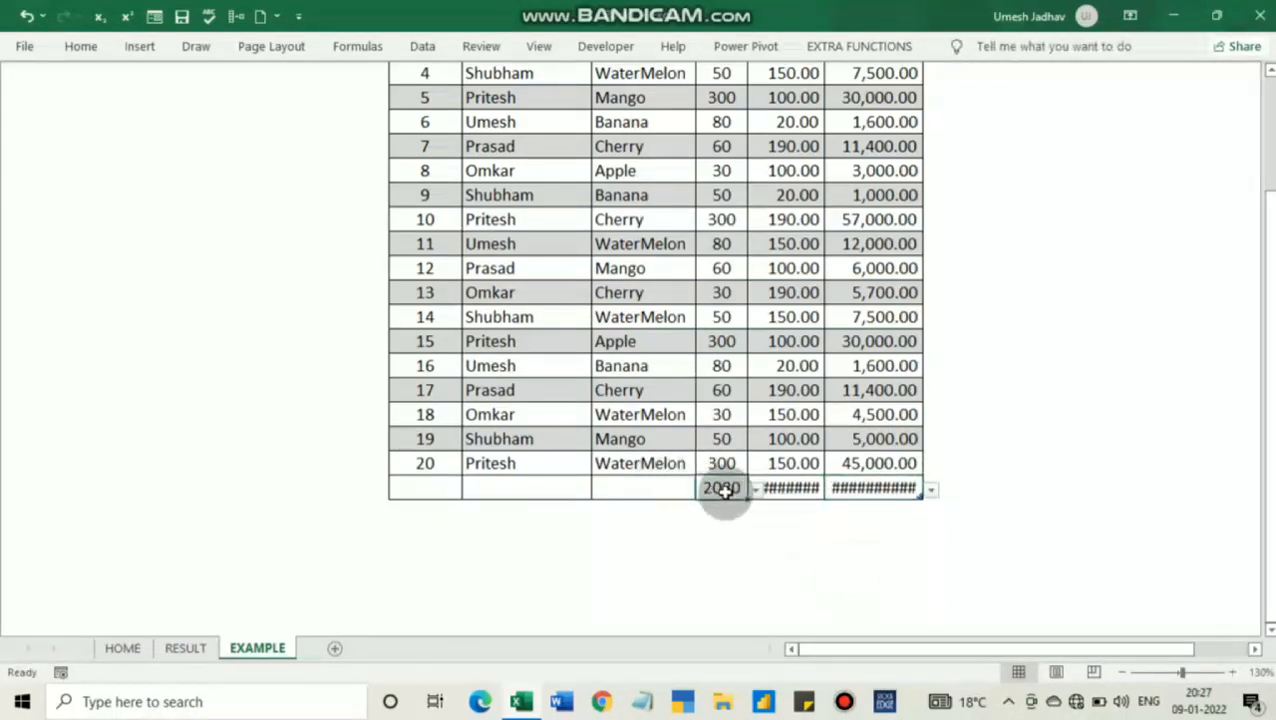
AutoFit the widths of the QTY, AMT and TOTAL columns to their total row cells
drag(724, 490, 851, 484)
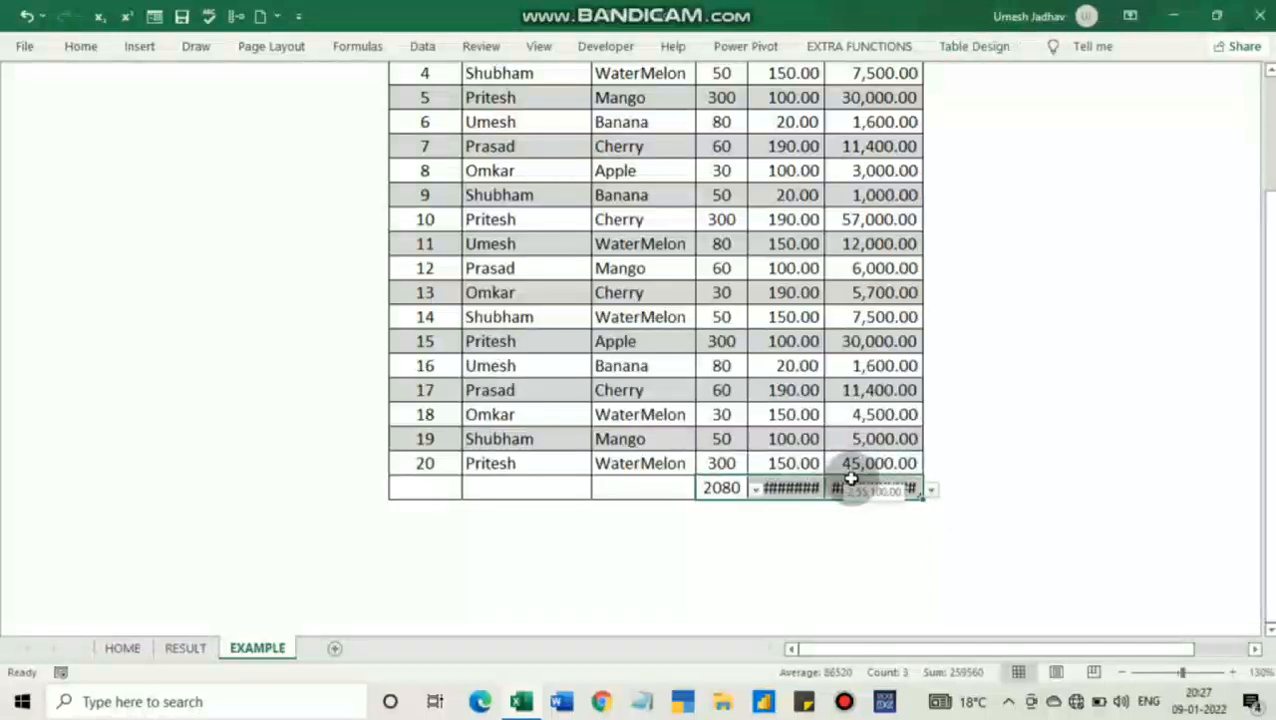
key(alt)
key(h)
key(o)
key(i)
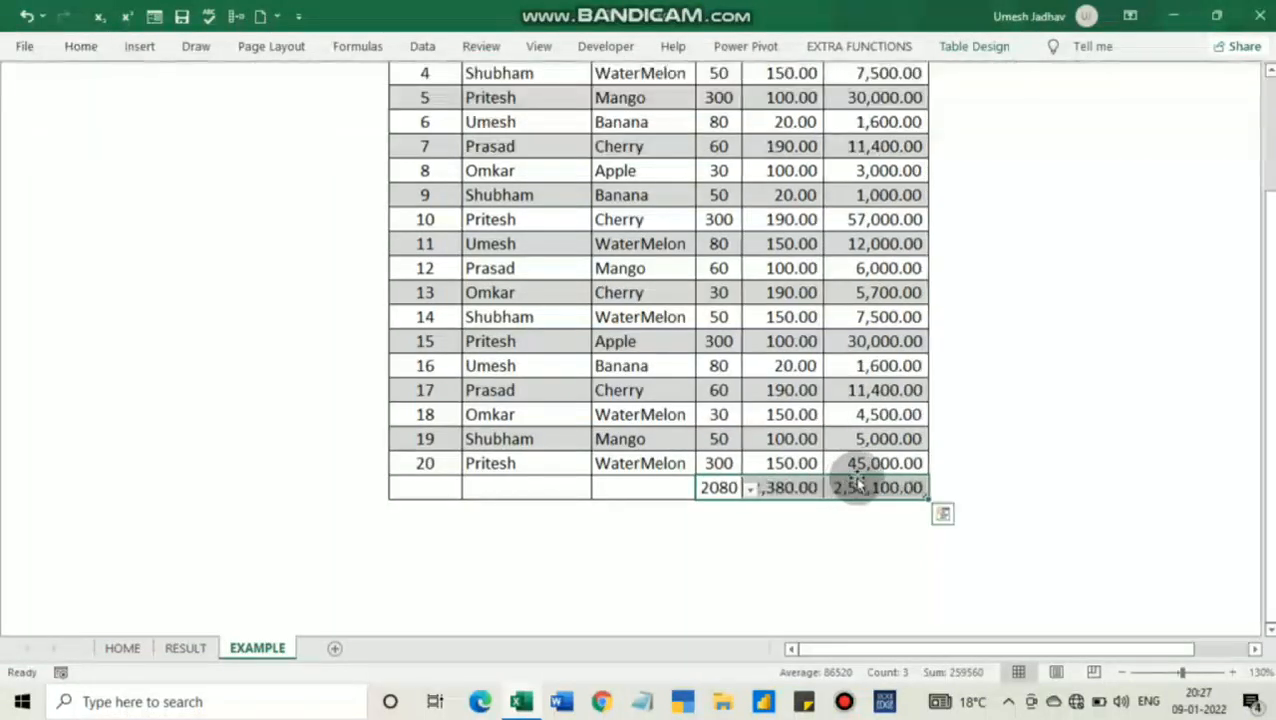
click(1092, 388)
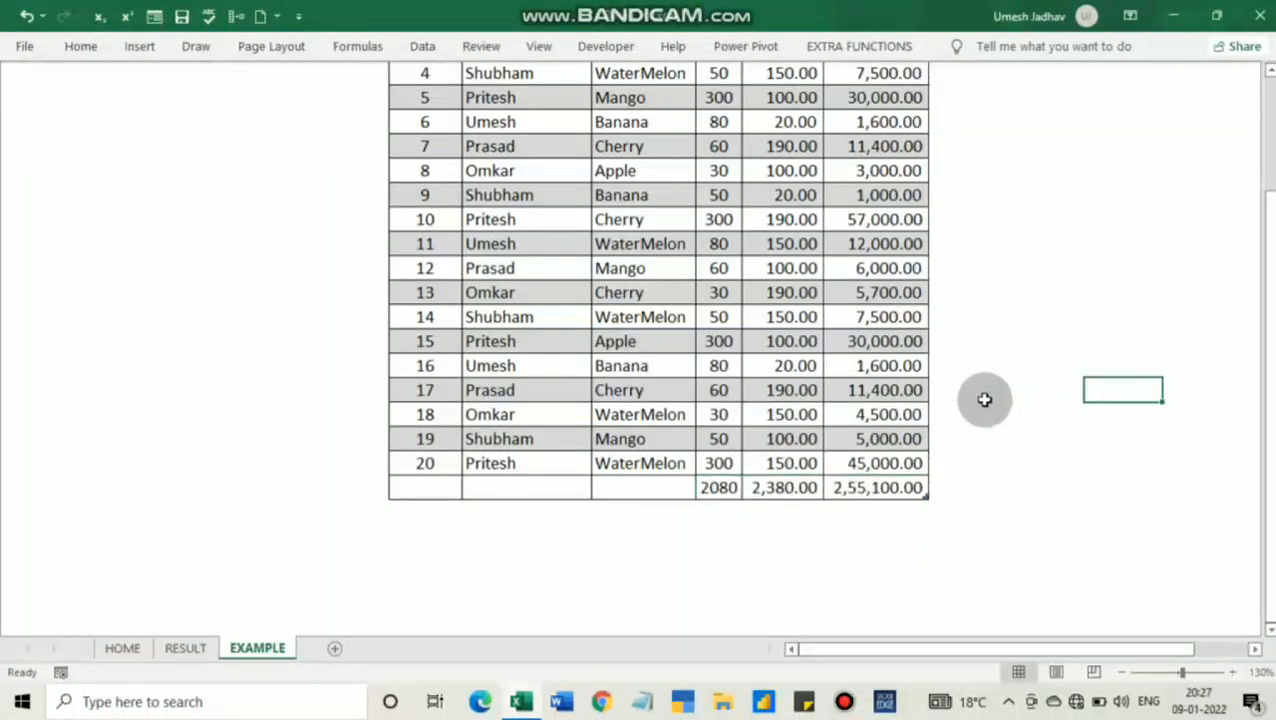
Insert slicers for the SALES PERSON and FRUITS fields of the table
scroll(808, 487, up, 2)
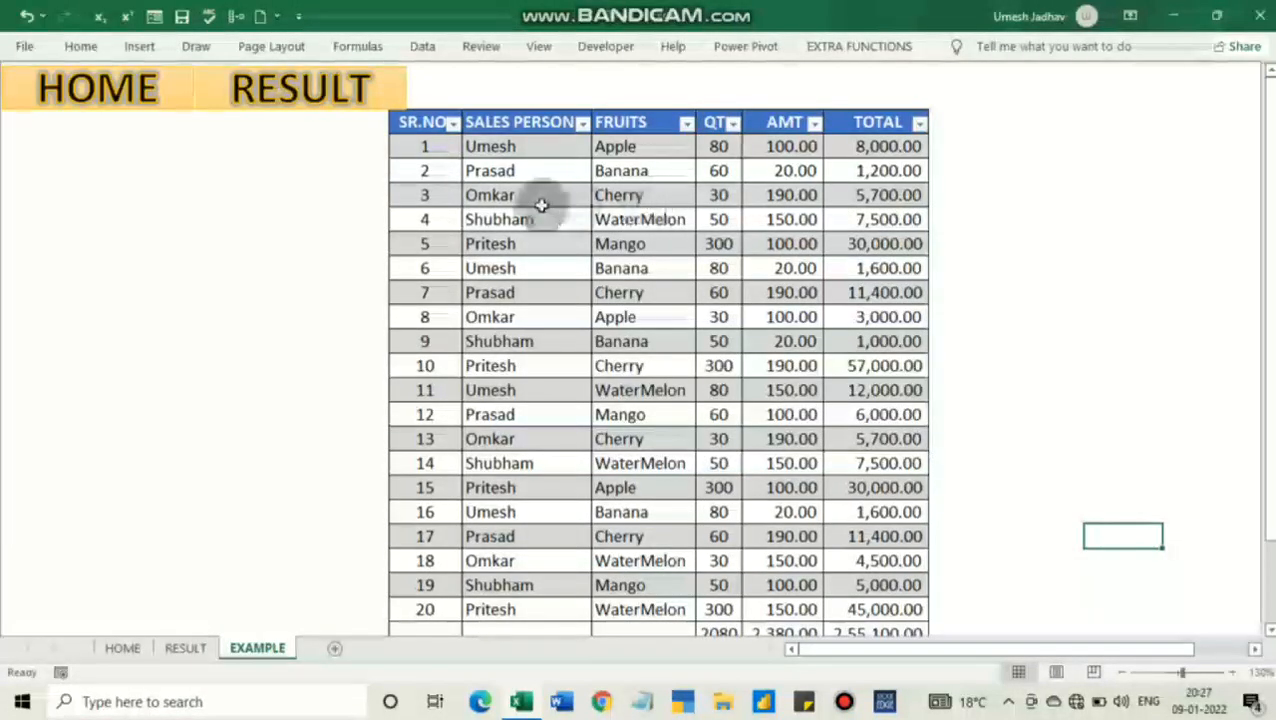
click(505, 172)
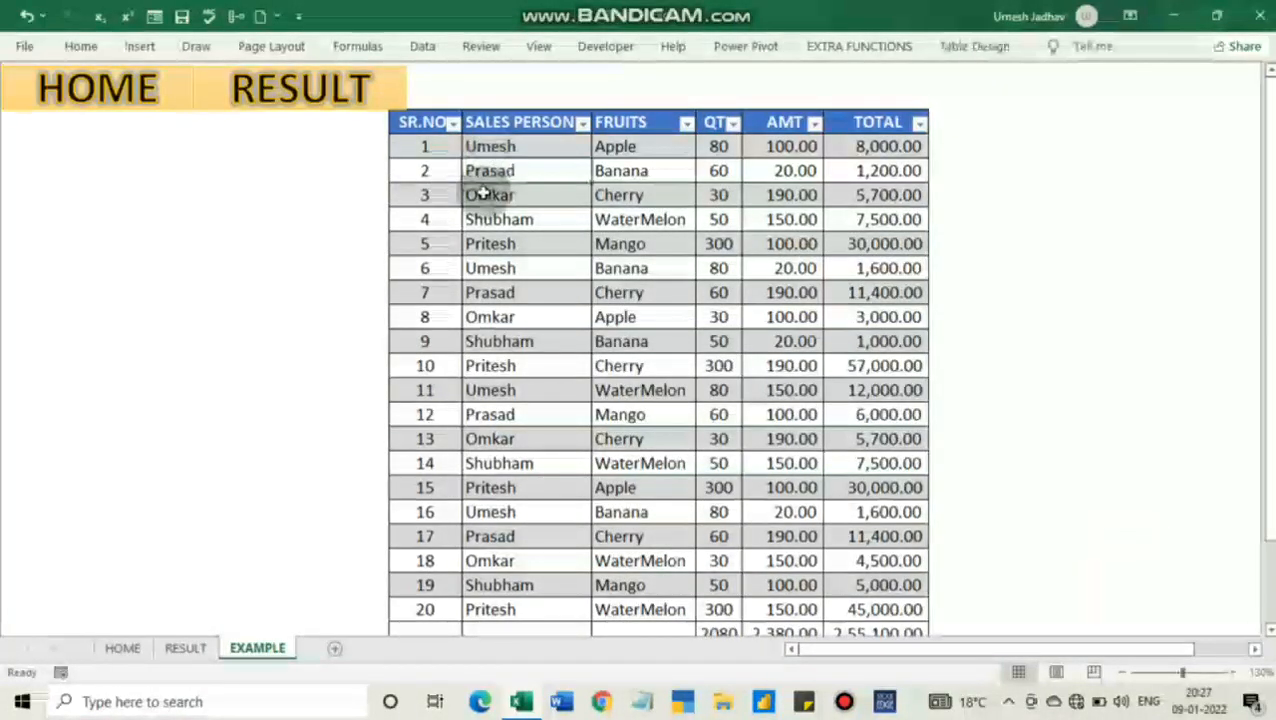
click(955, 50)
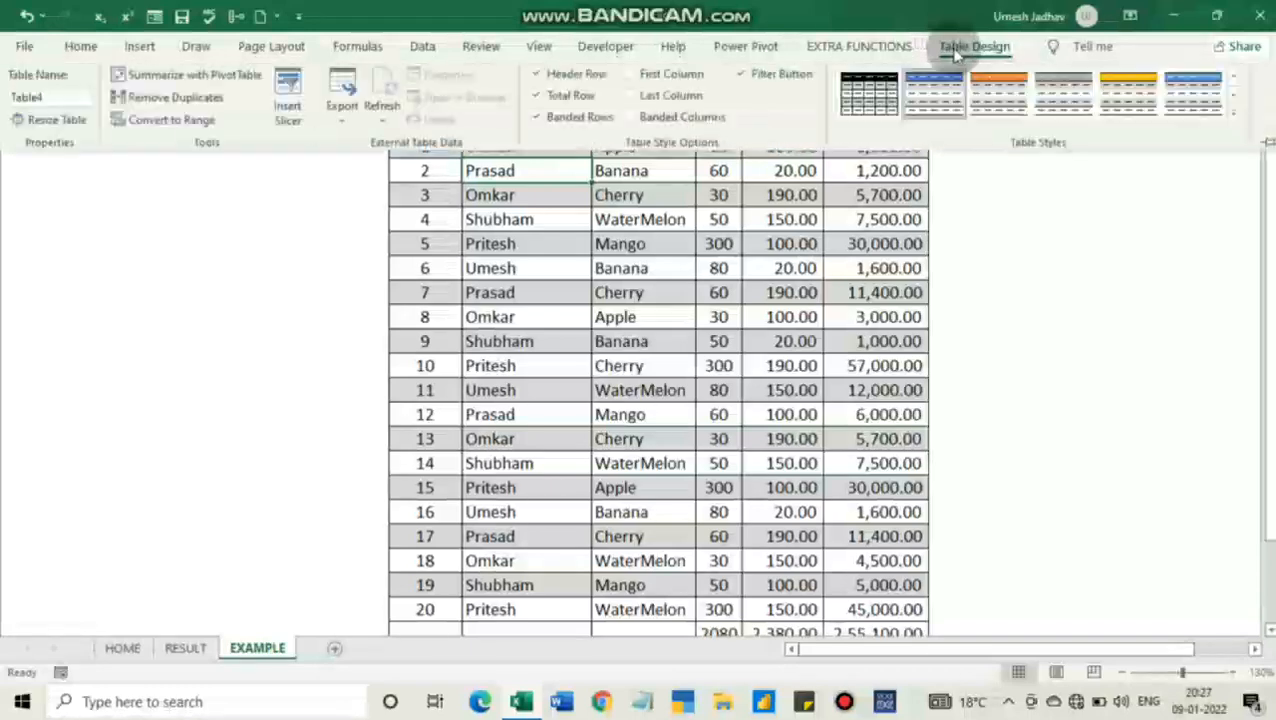
click(290, 112)
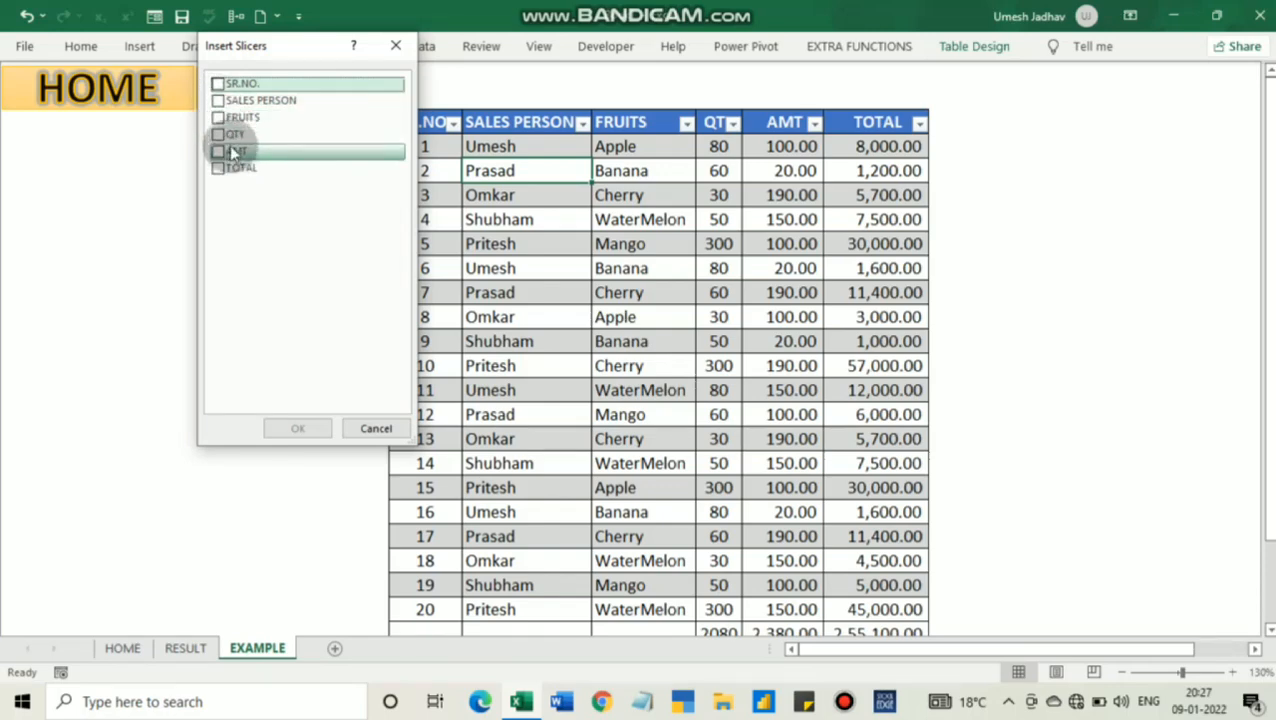
click(218, 101)
click(219, 117)
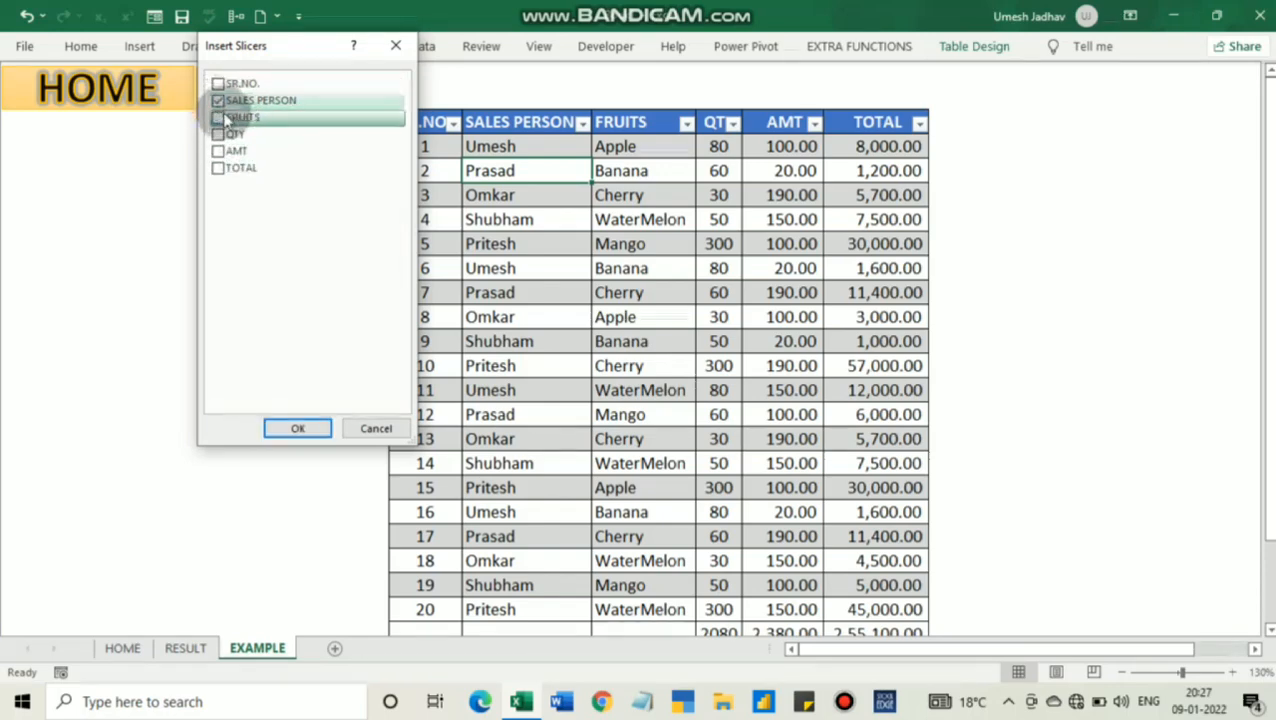
click(286, 423)
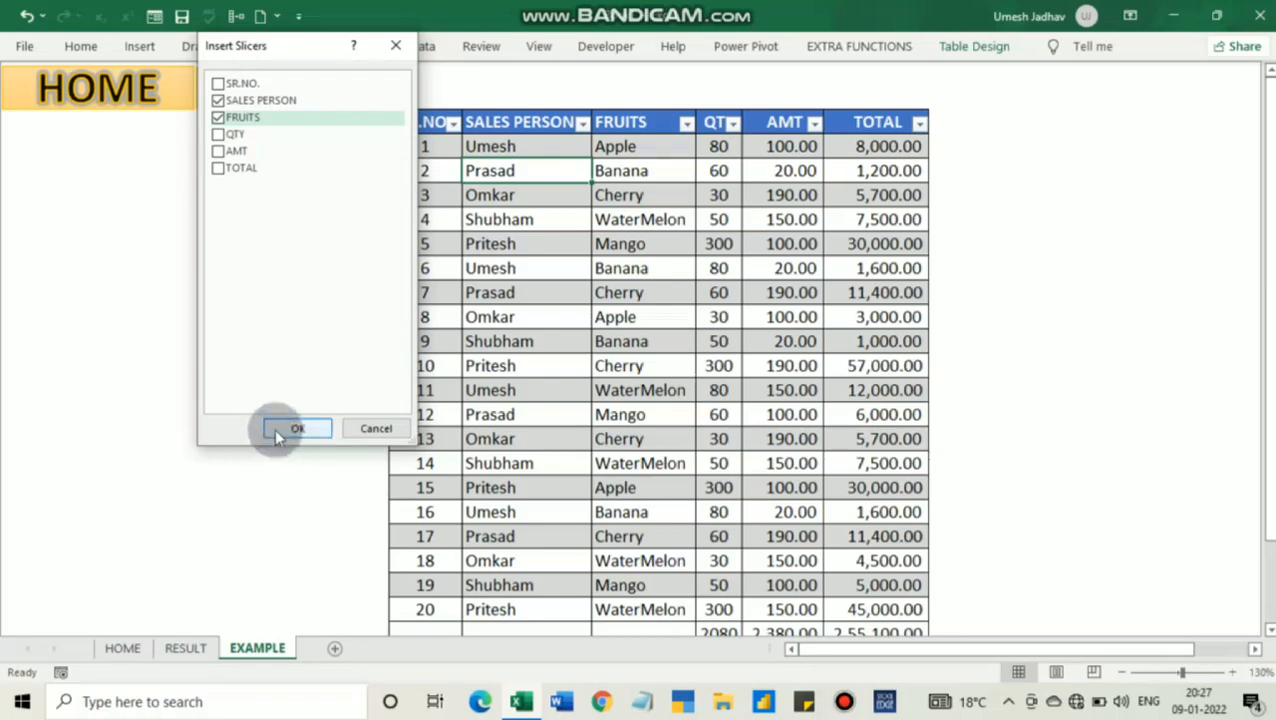
Move the FRUITS slicer off the data into the empty area to the right of the table
click(622, 243)
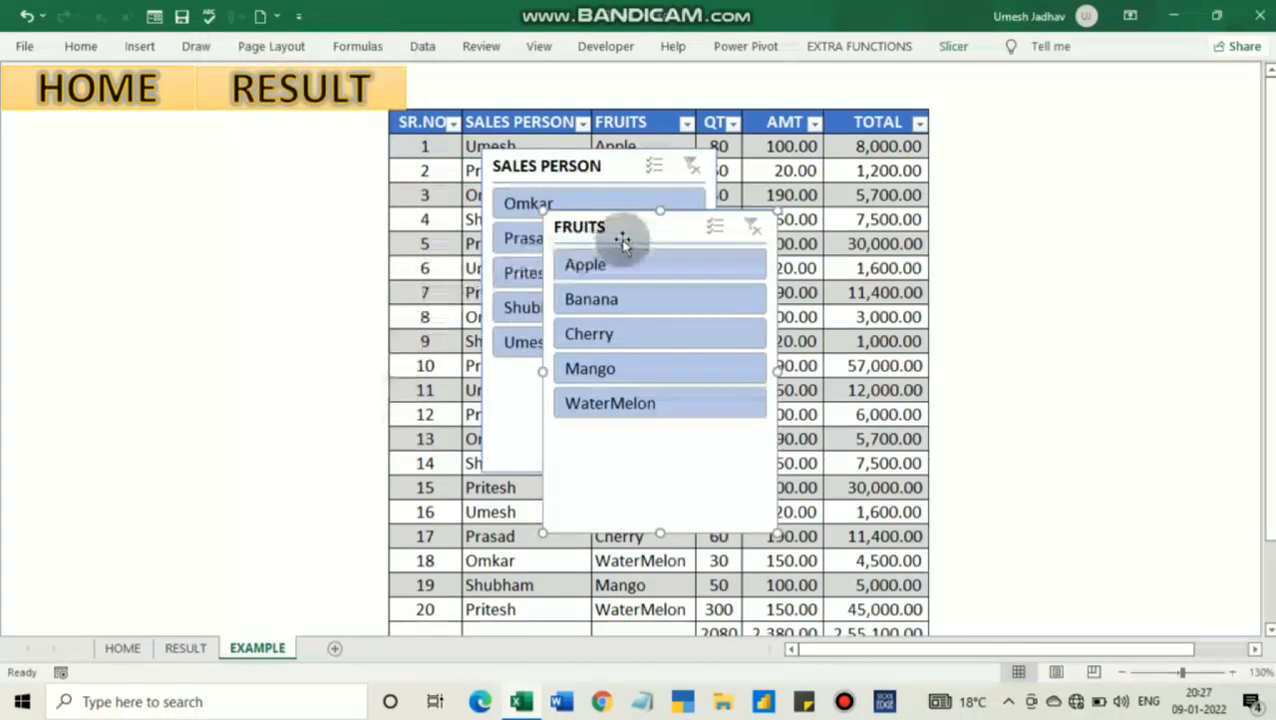
drag(622, 243, 1048, 97)
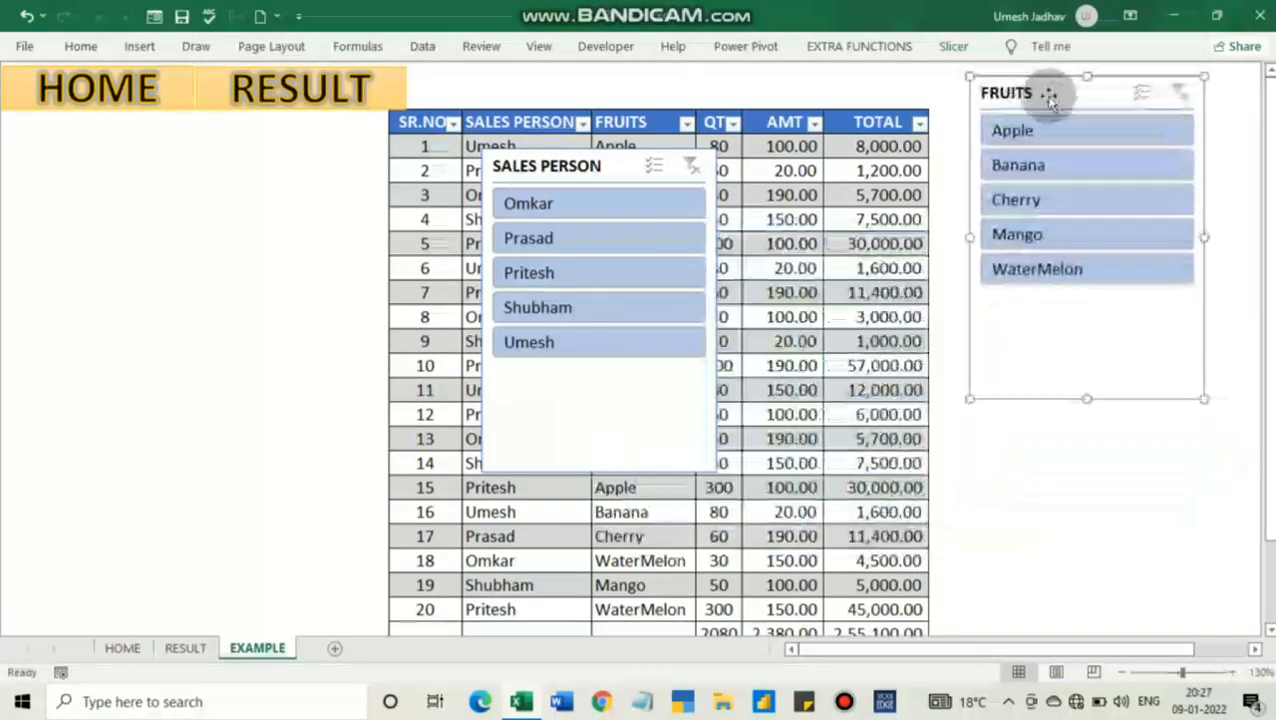
Arrange the buttons of the FRUITS slicer in 3 columns
click(953, 47)
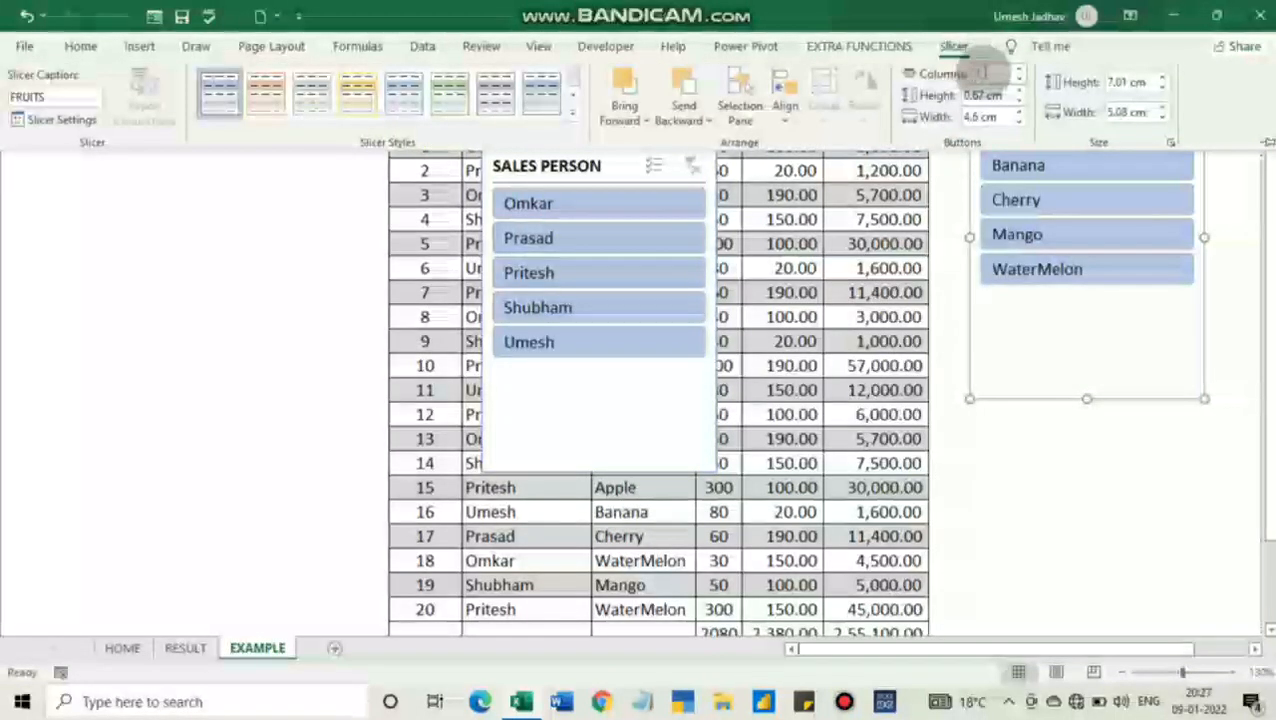
click(1005, 436)
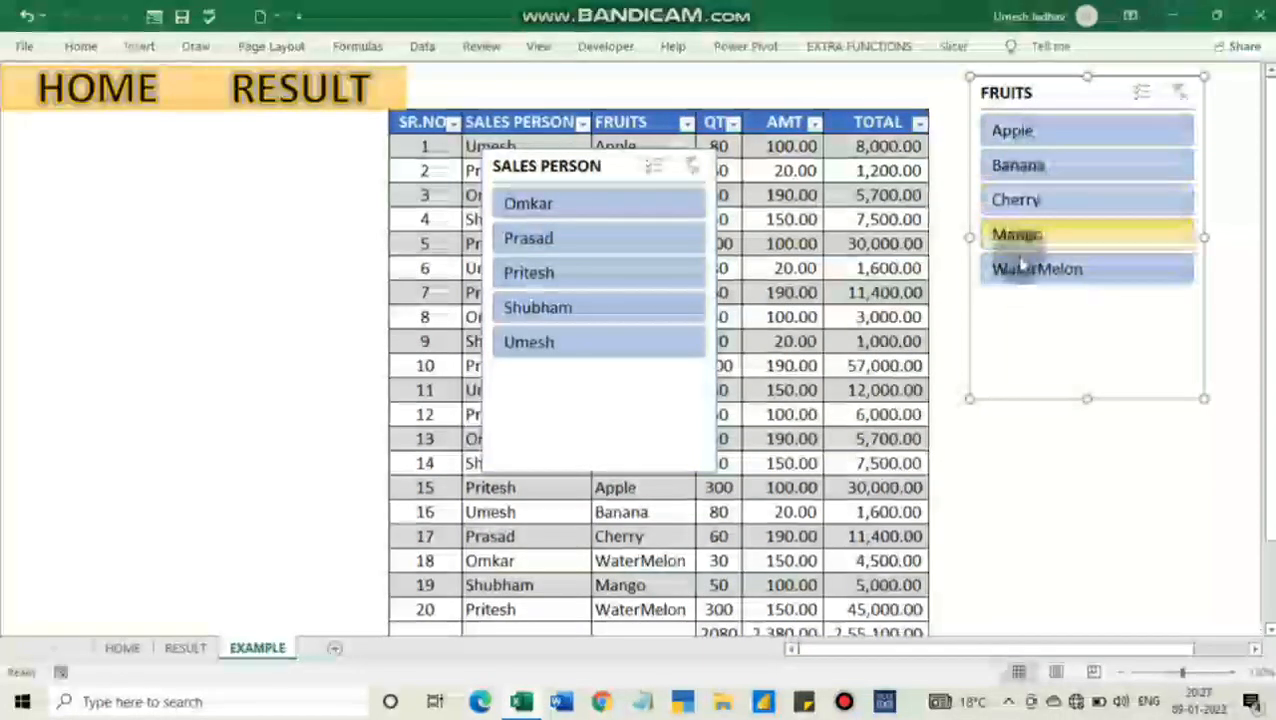
click(953, 47)
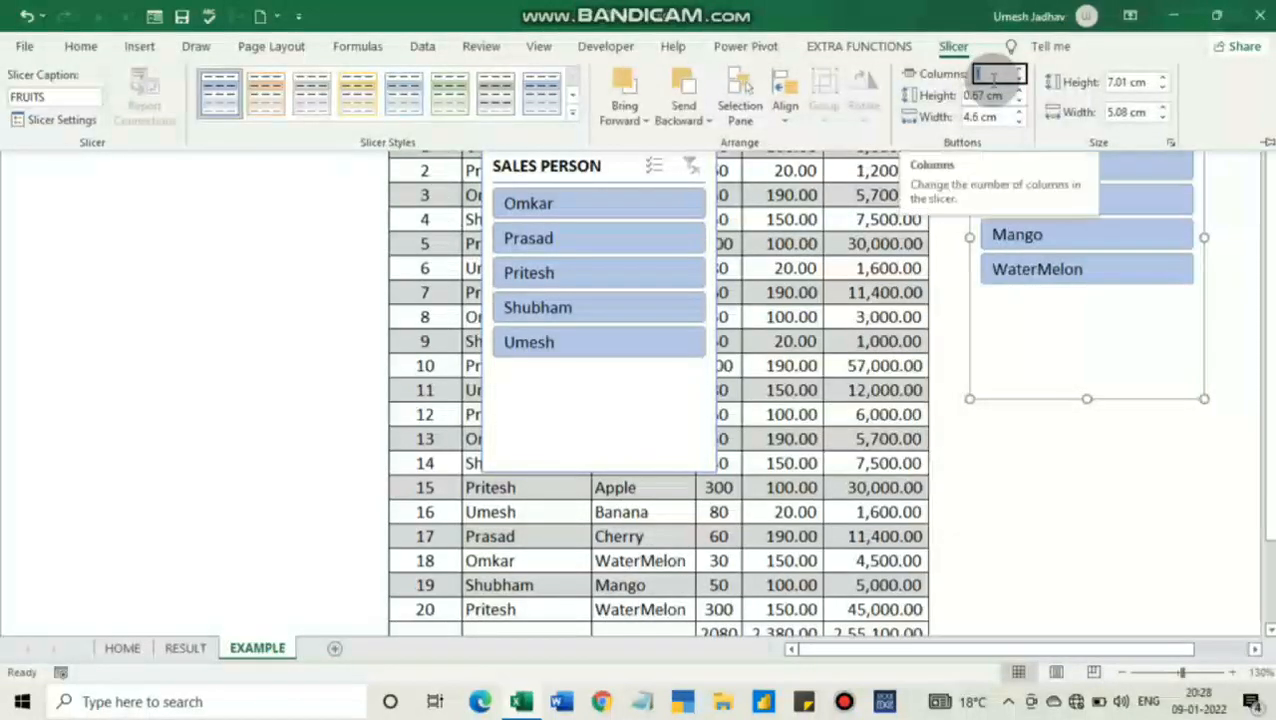
text(3)
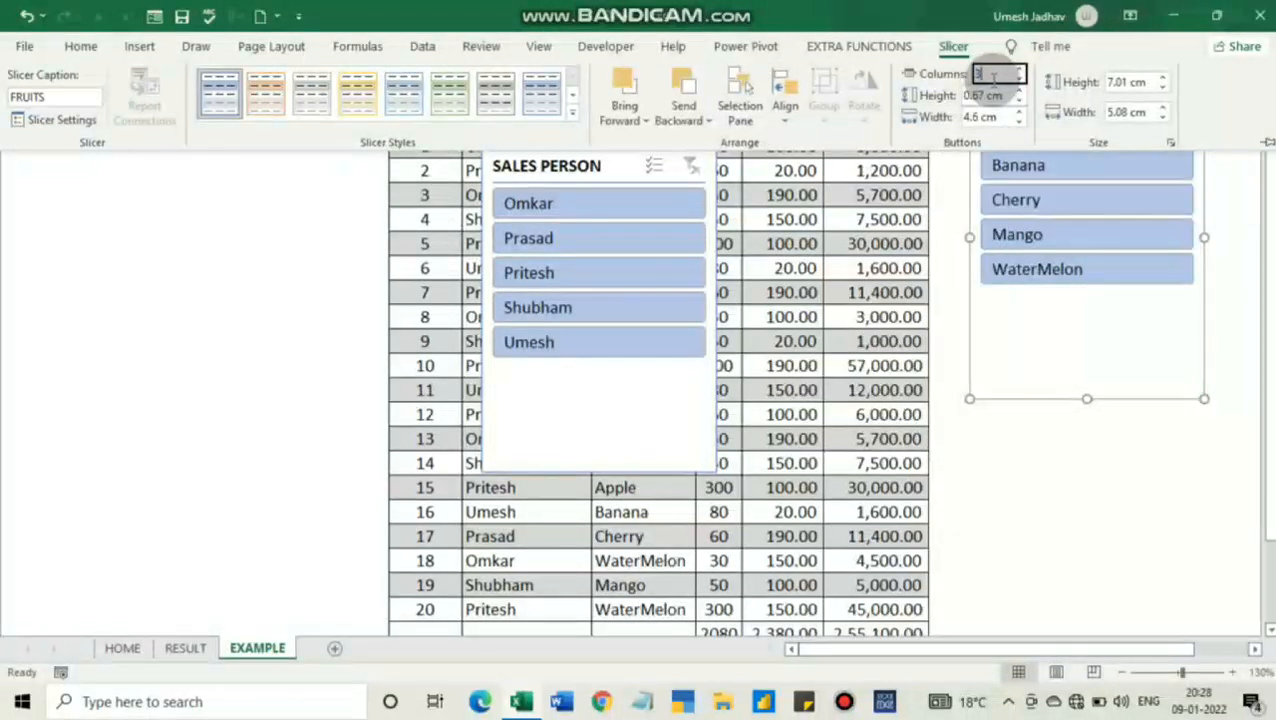
key(Return)
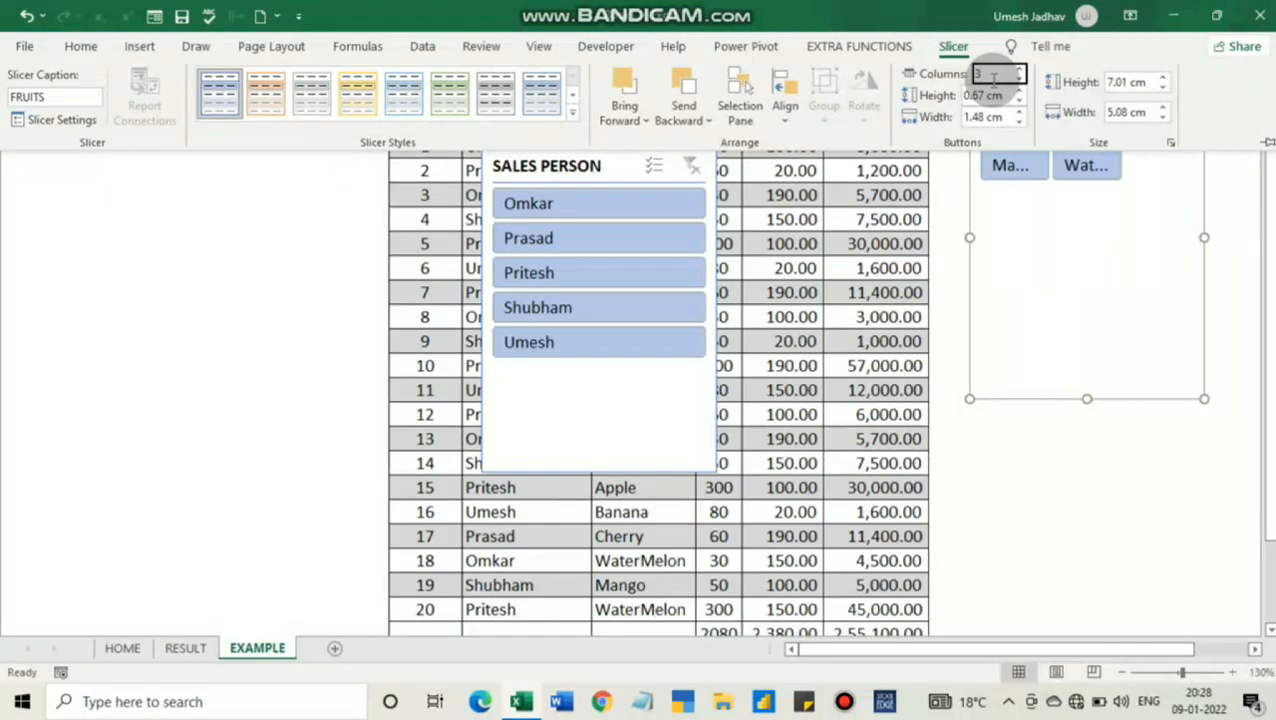
click(1210, 588)
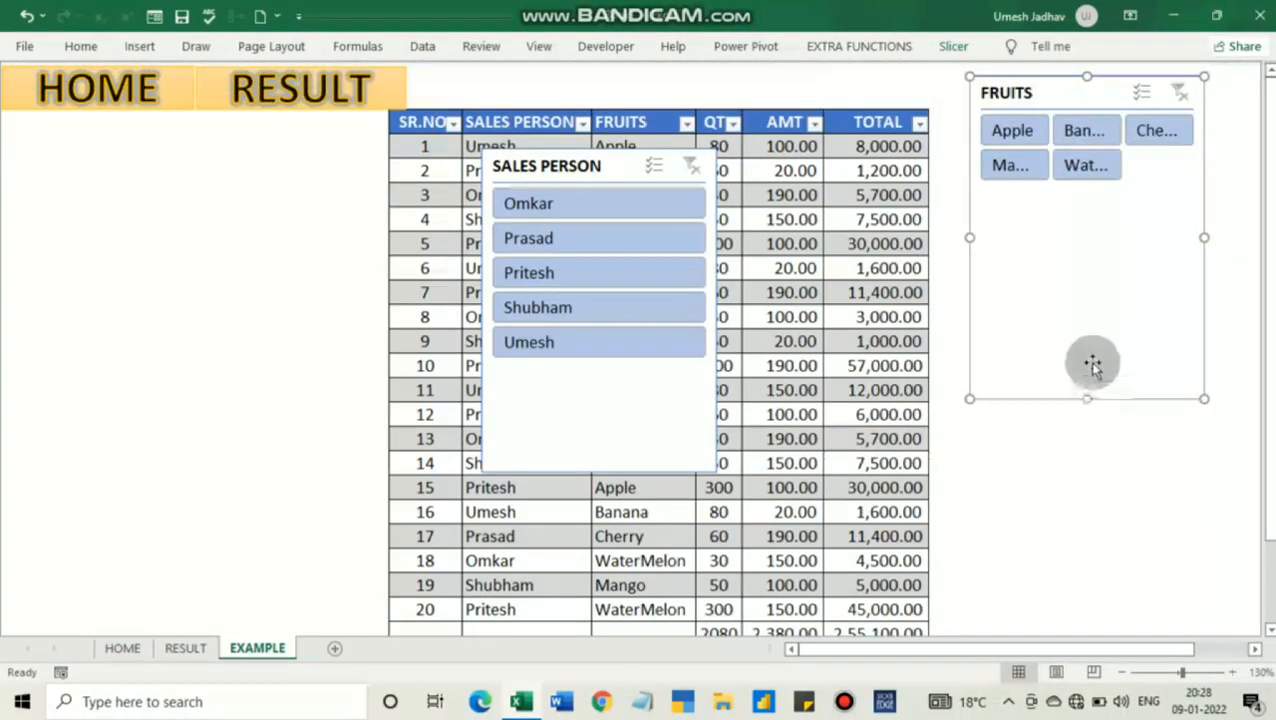
Resize the FRUITS slicer to about 2.4 cm high and 9.6 cm wide
drag(1086, 400, 1096, 186)
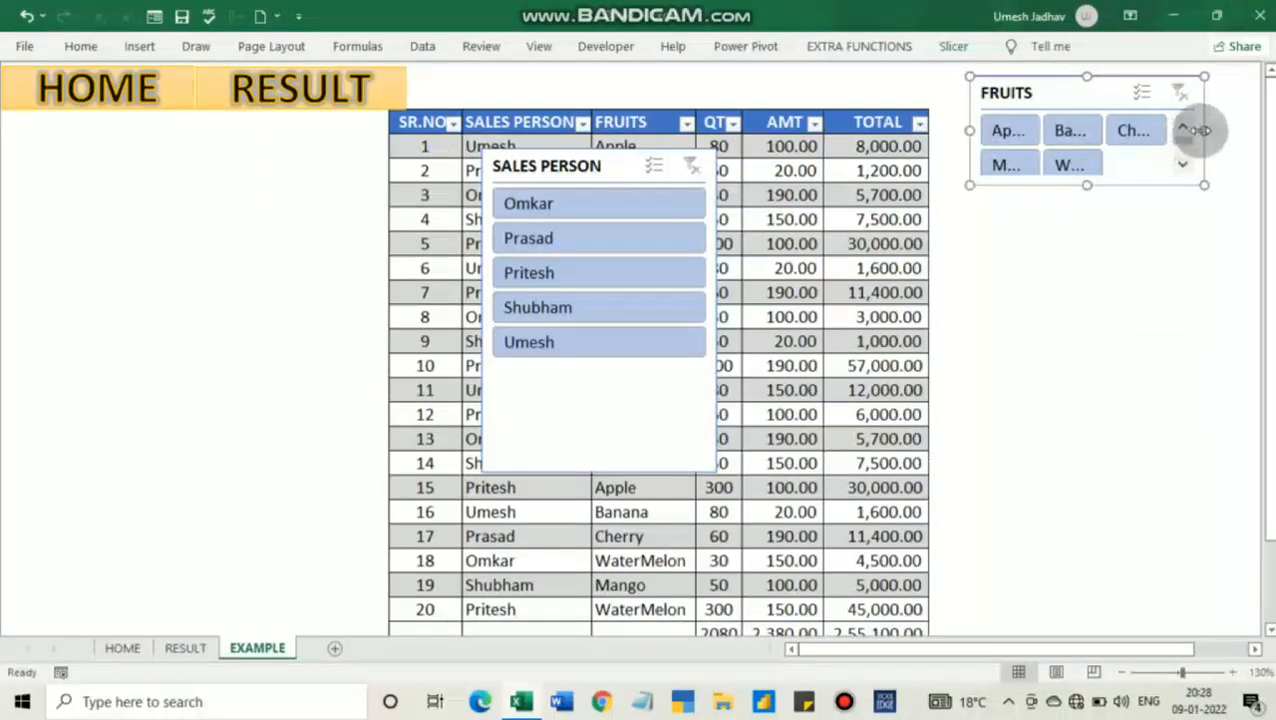
drag(1200, 130, 1258, 120)
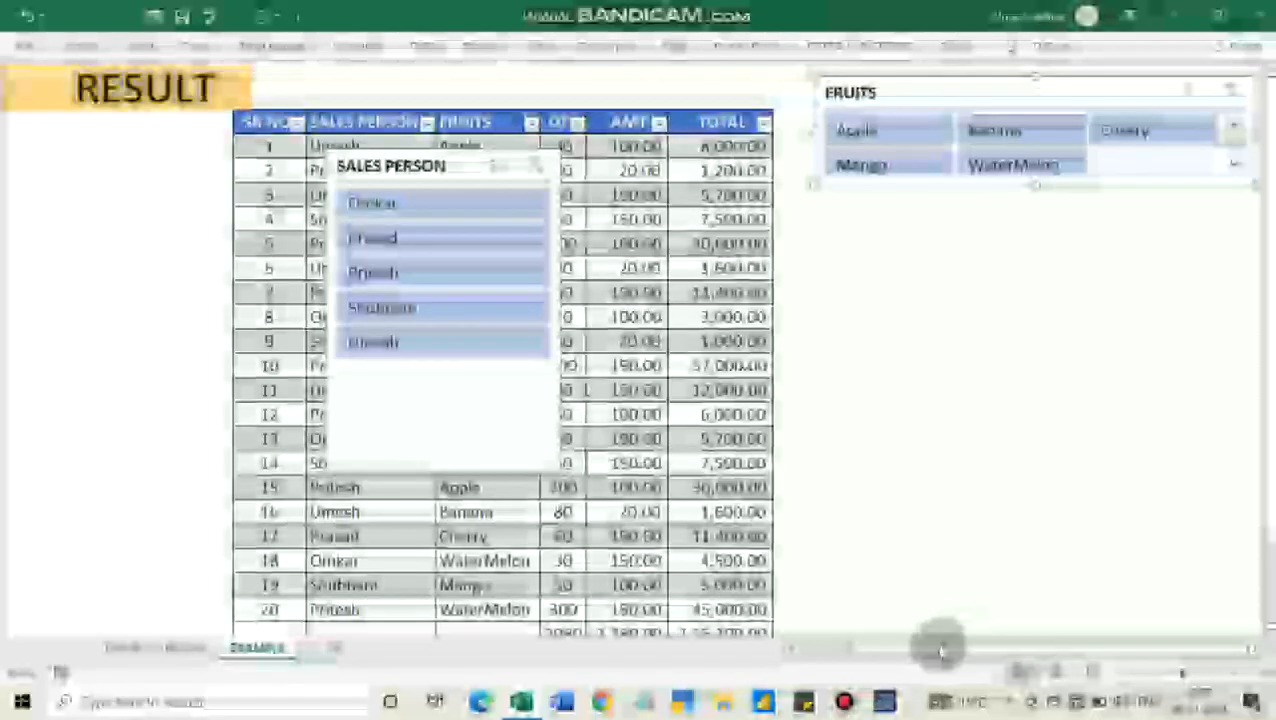
drag(948, 649, 921, 655)
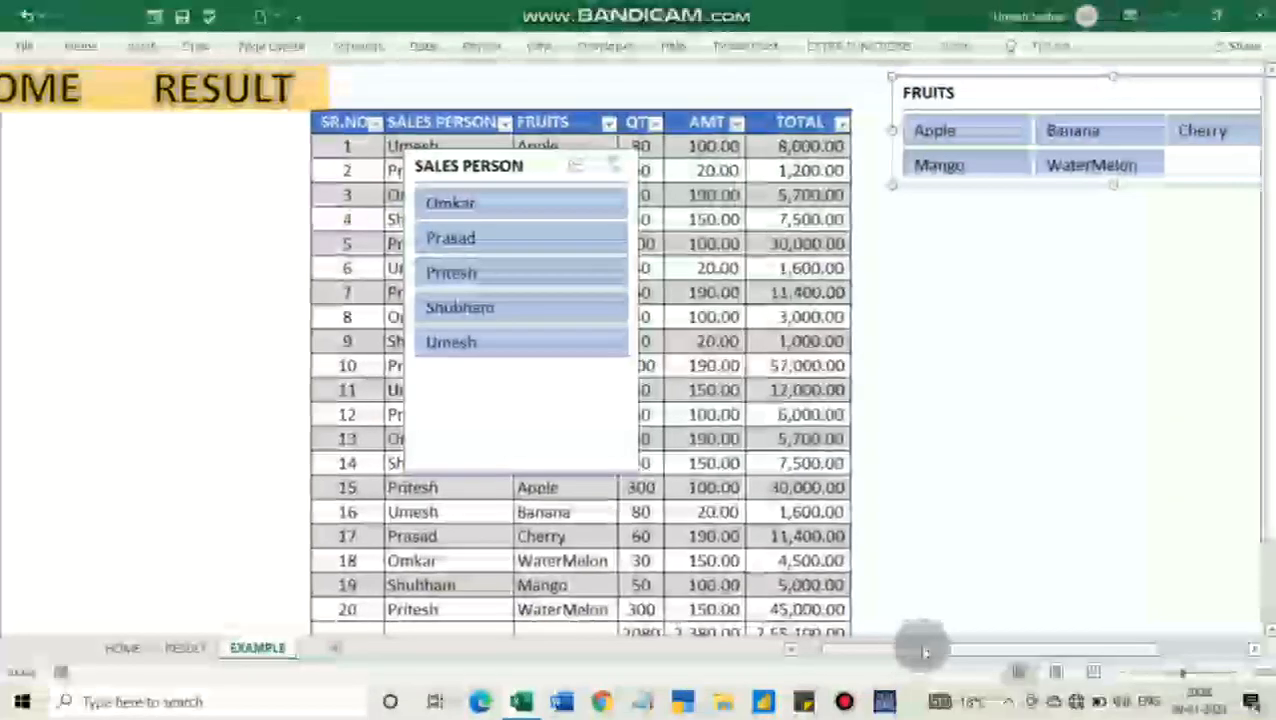
Set the FRUITS slicer's button layout to 2 columns
click(954, 46)
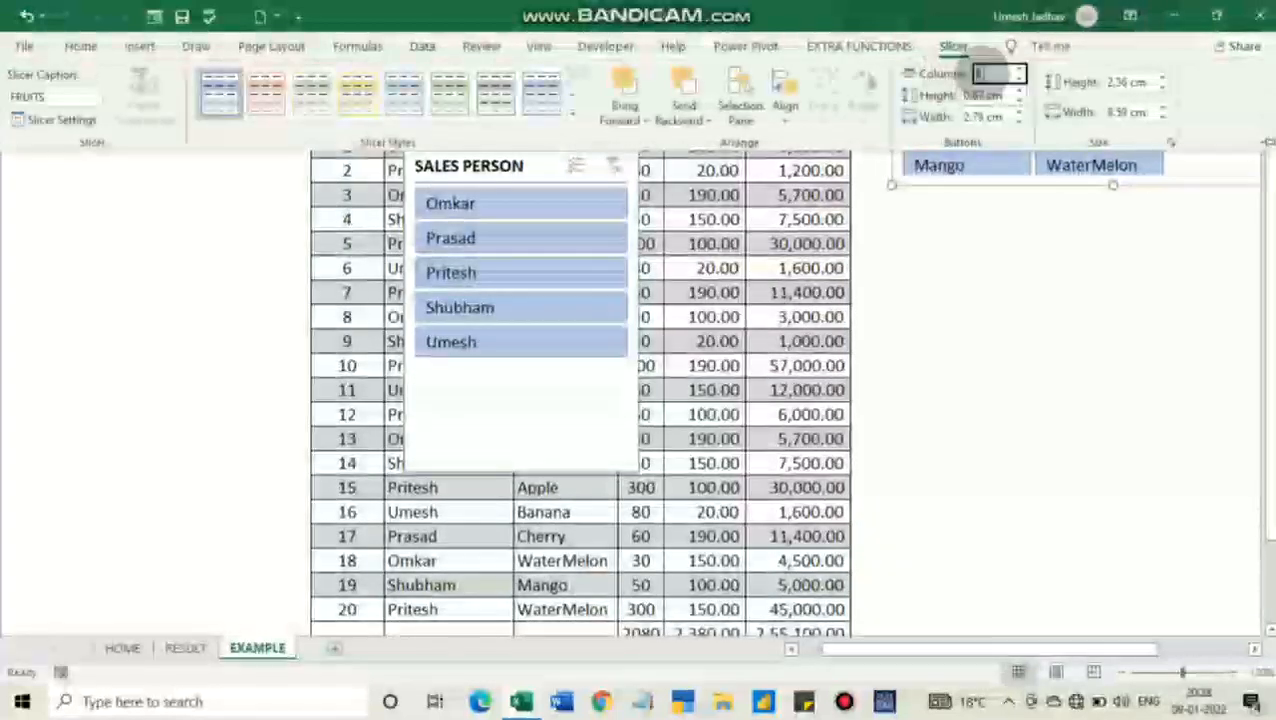
text(2)
key(Return)
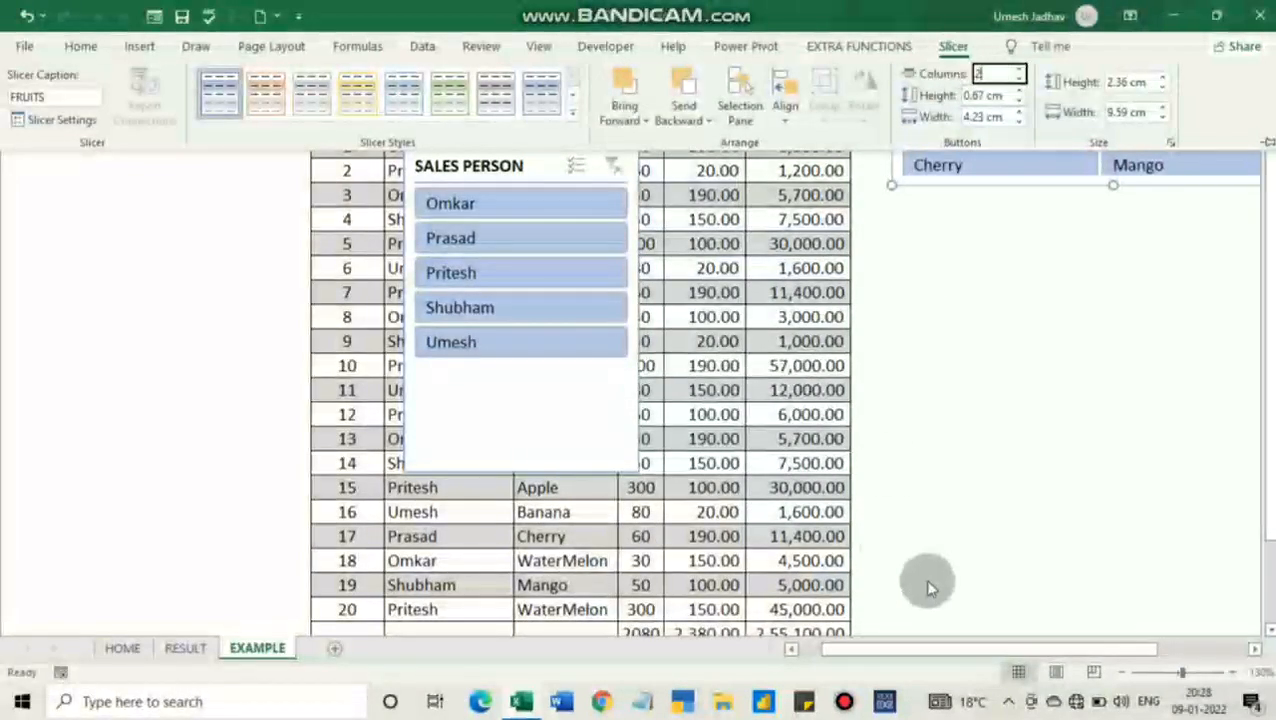
click(1066, 310)
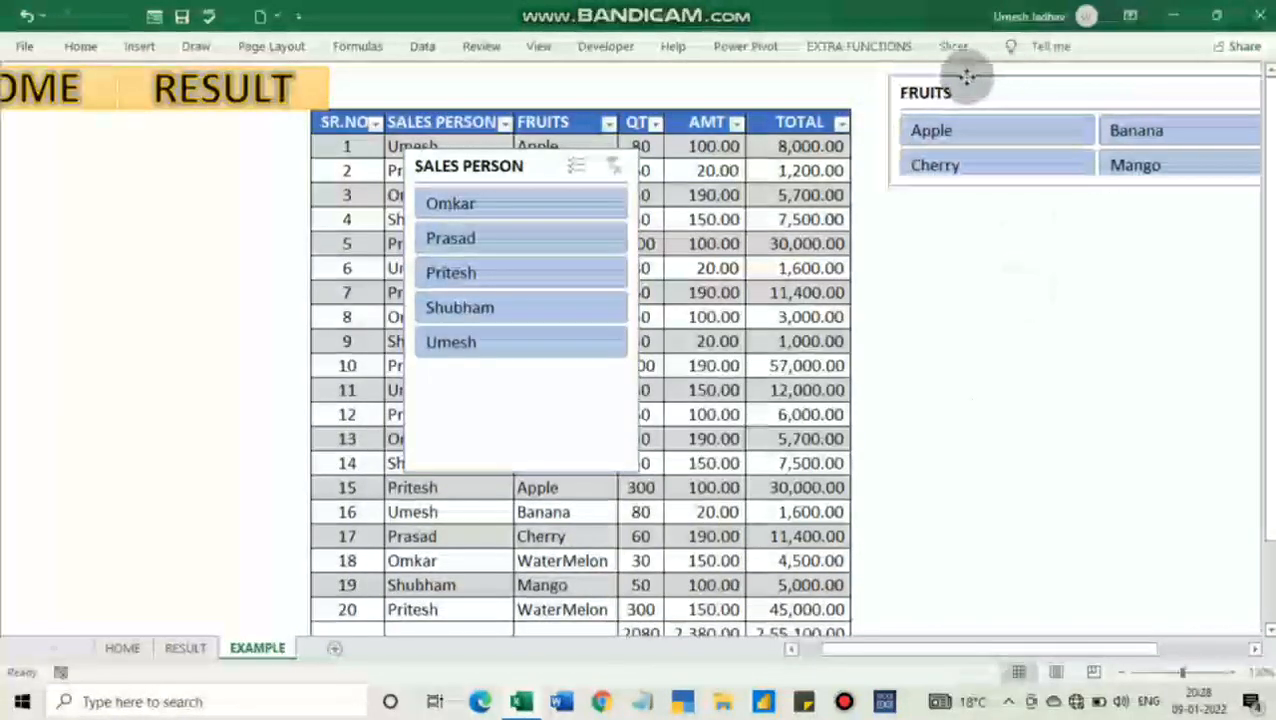
Resize the FRUITS slicer to about 3.2 cm high and 7.25 cm wide, and place it just right of the TOTAL column
drag(967, 76, 891, 80)
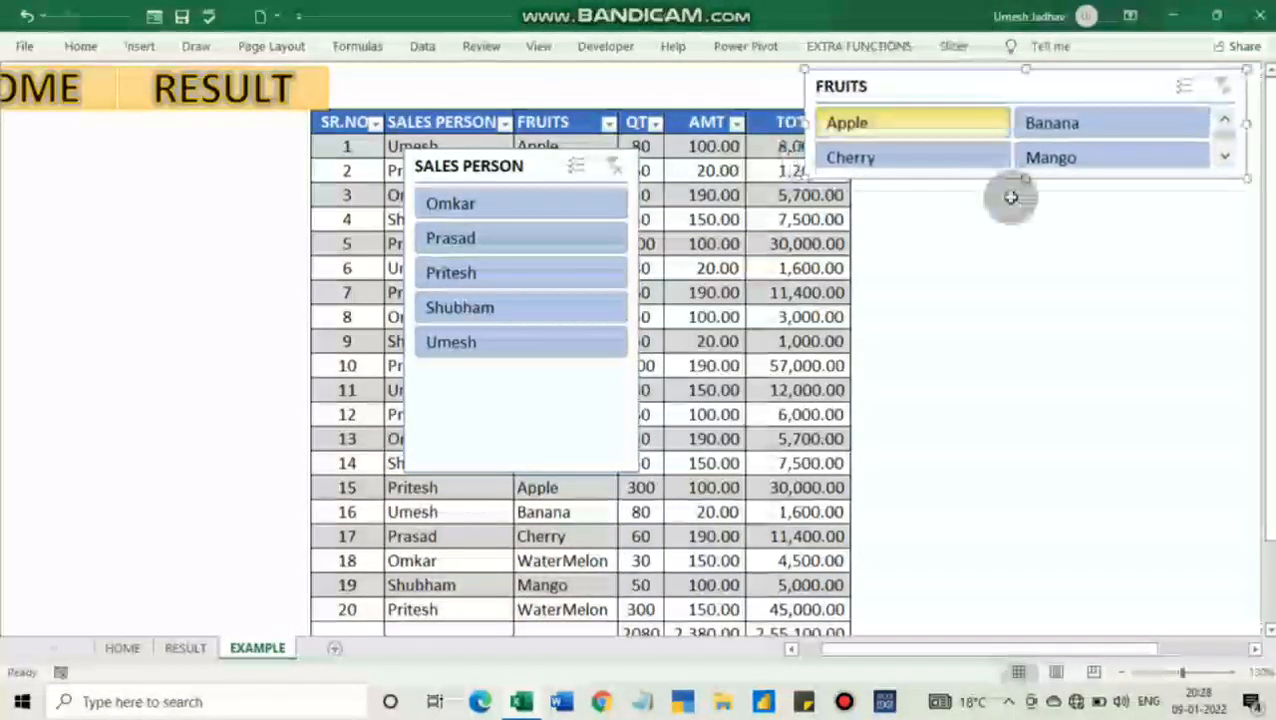
drag(1027, 180, 1031, 273)
drag(1245, 172, 1138, 172)
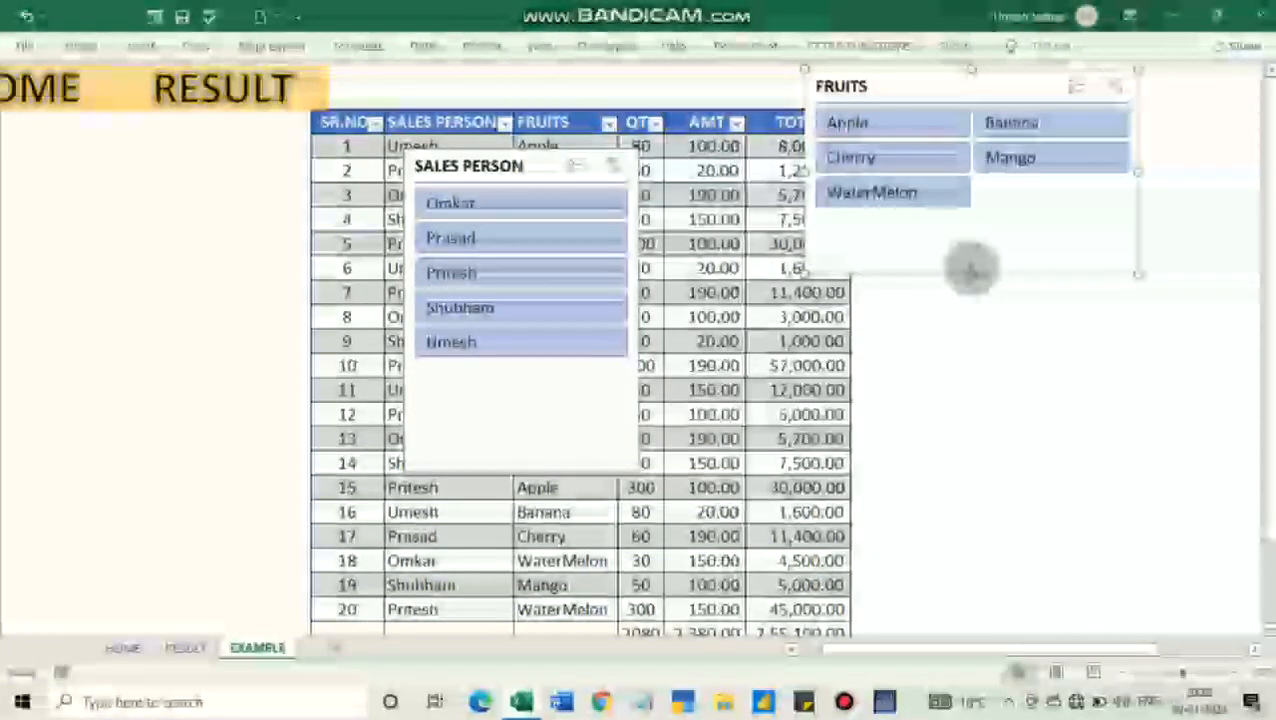
drag(971, 270, 978, 215)
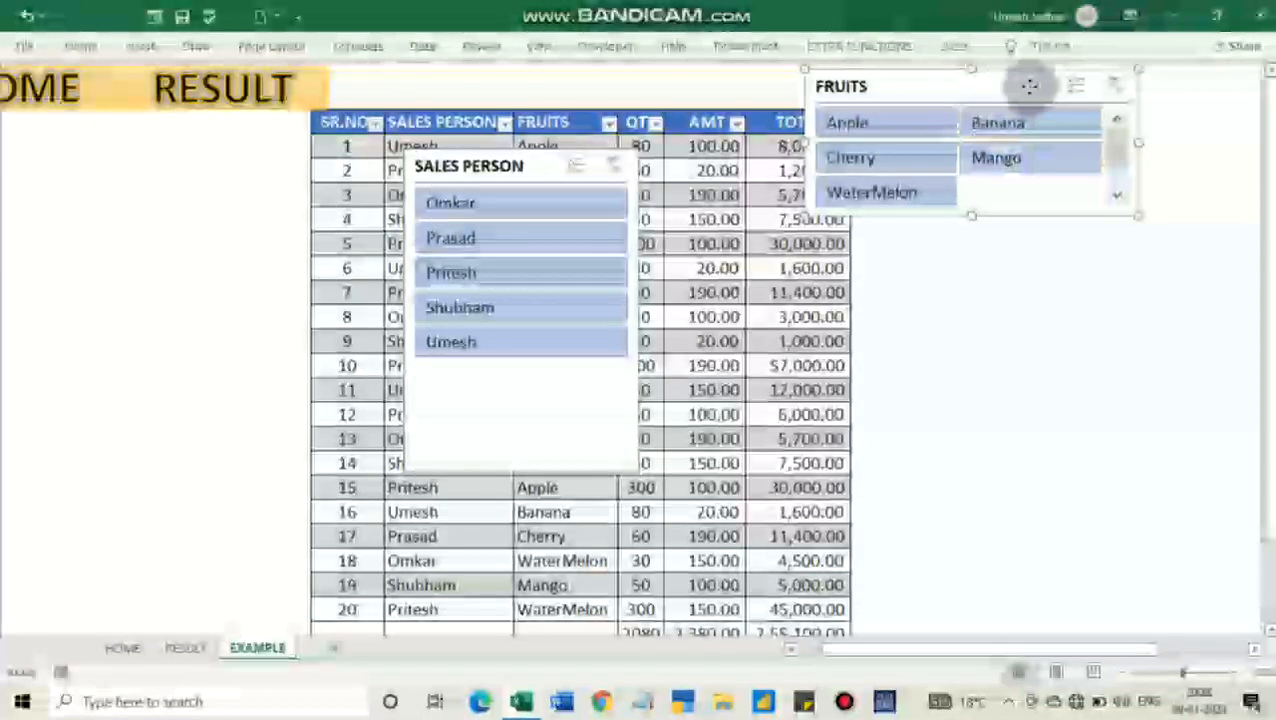
drag(1031, 85, 1080, 85)
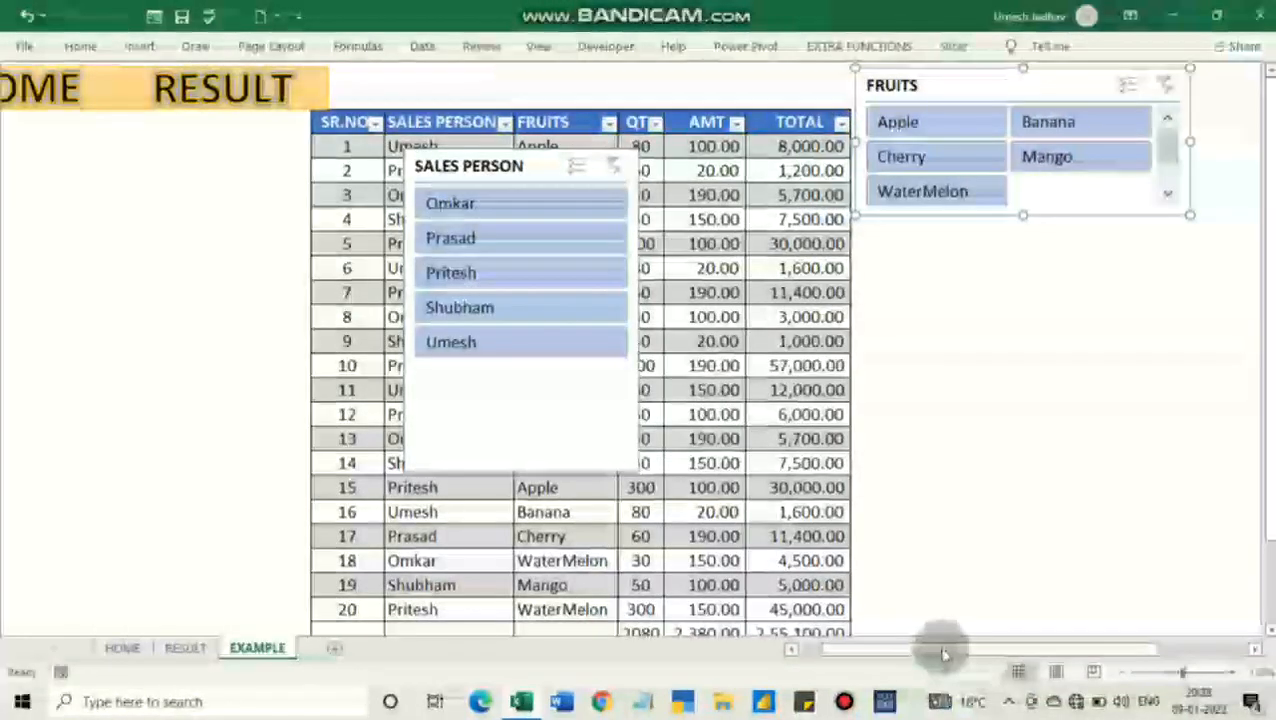
Move the SALES PERSON slicer off the data to directly below the FRUITS slicer
drag(940, 652, 911, 652)
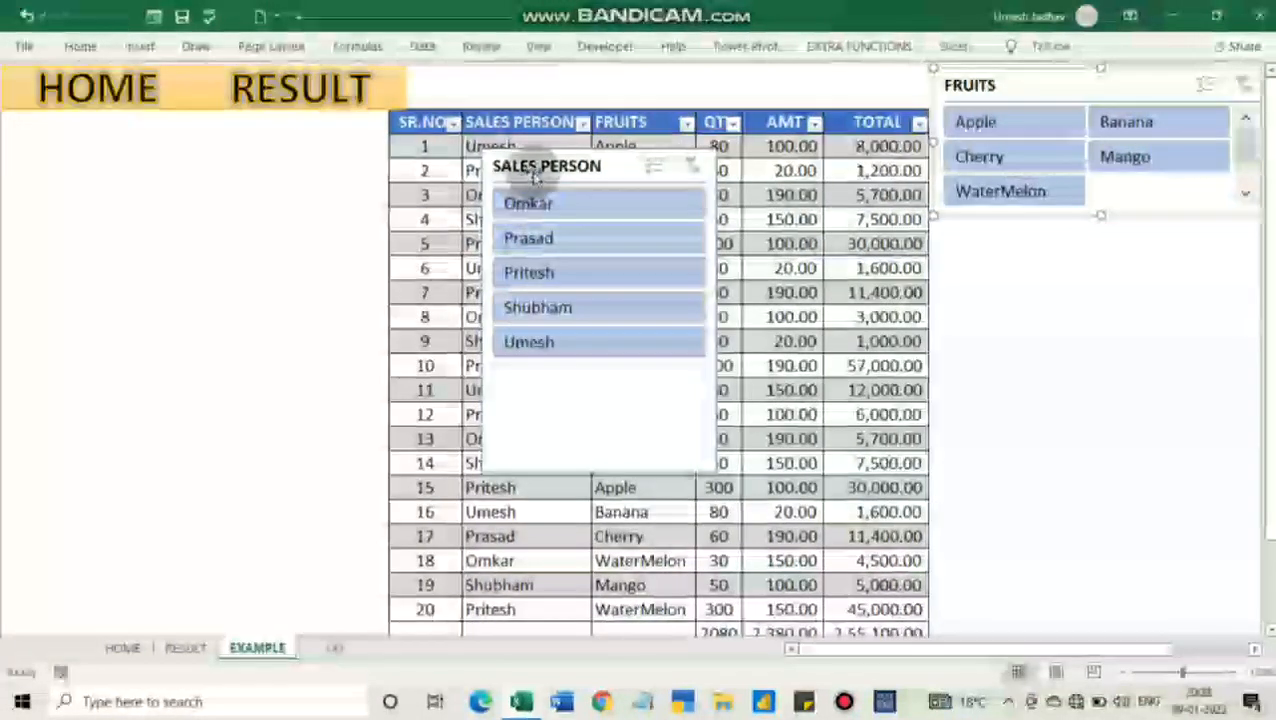
drag(541, 166, 989, 227)
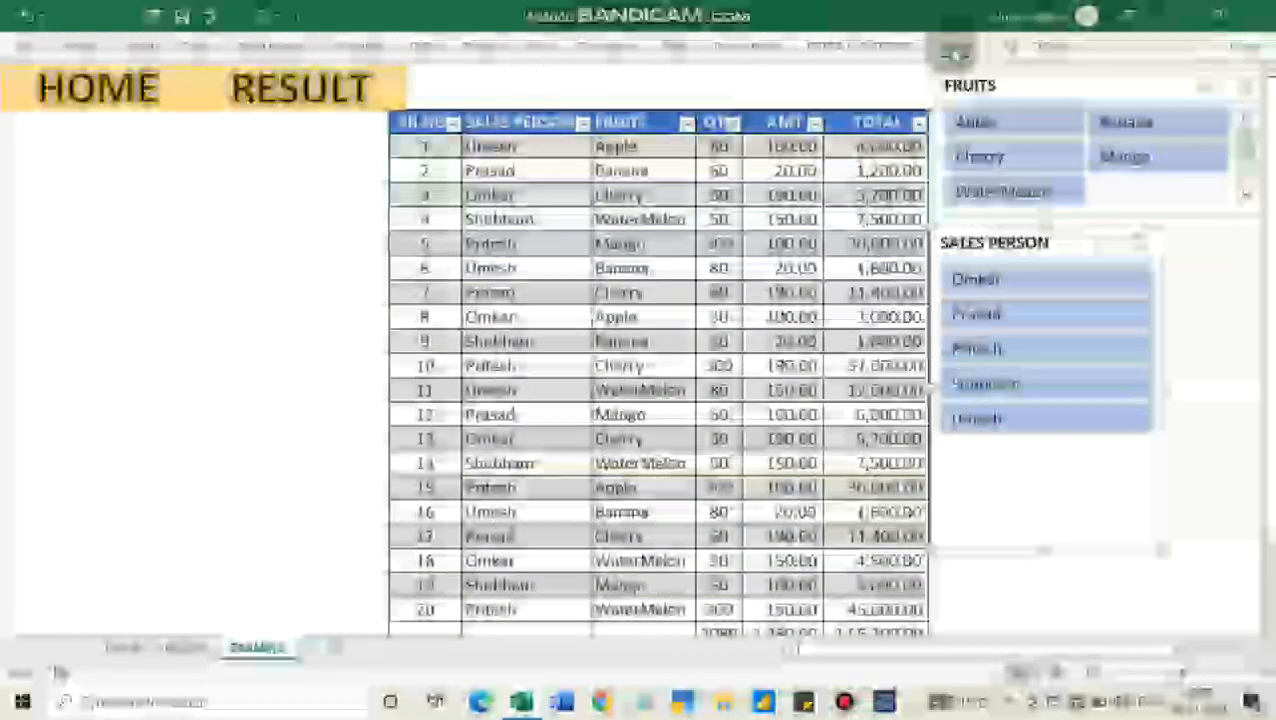
Set the SALES PERSON slicer to 2 columns and shorten it to about 3.2 cm high
click(958, 46)
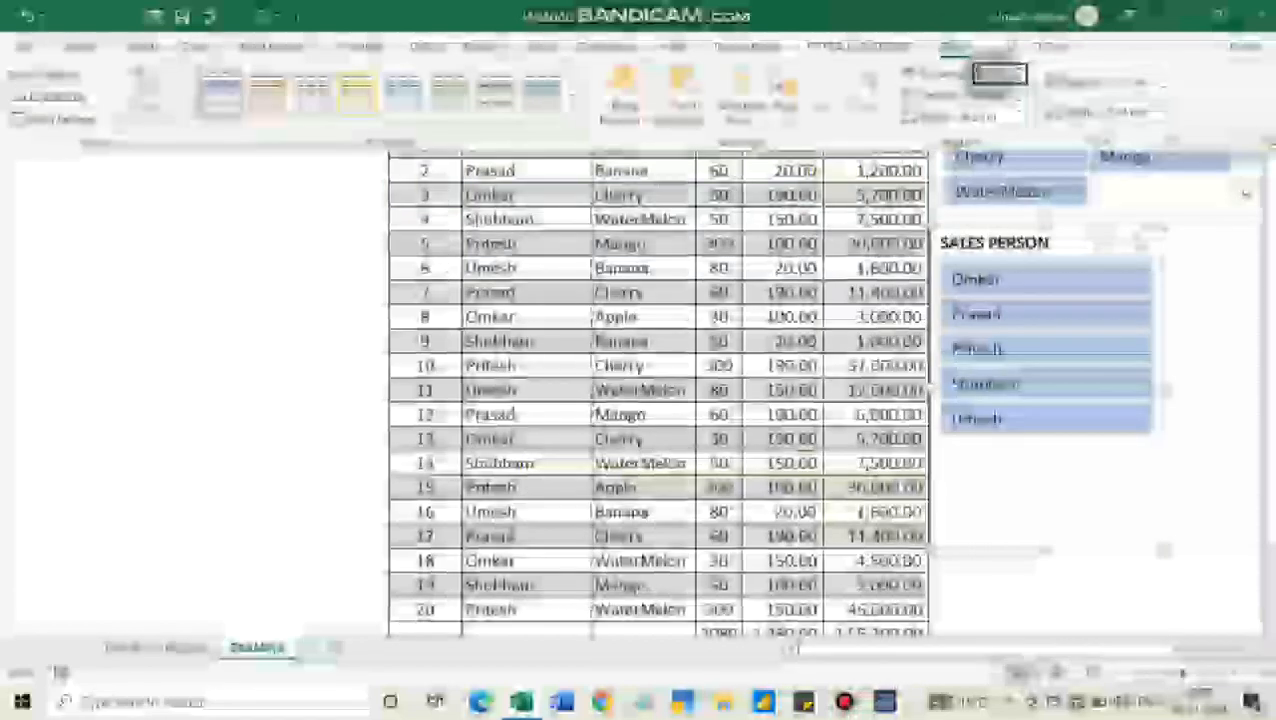
click(1019, 70)
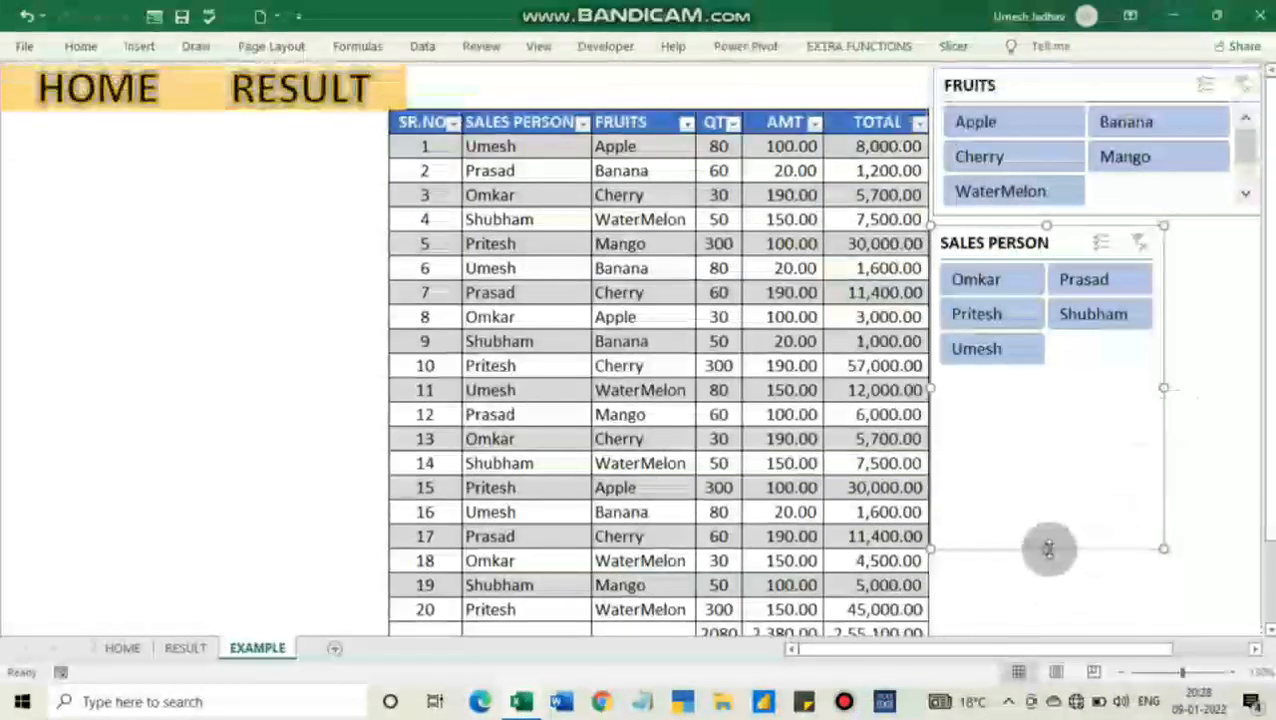
drag(1047, 548, 1068, 375)
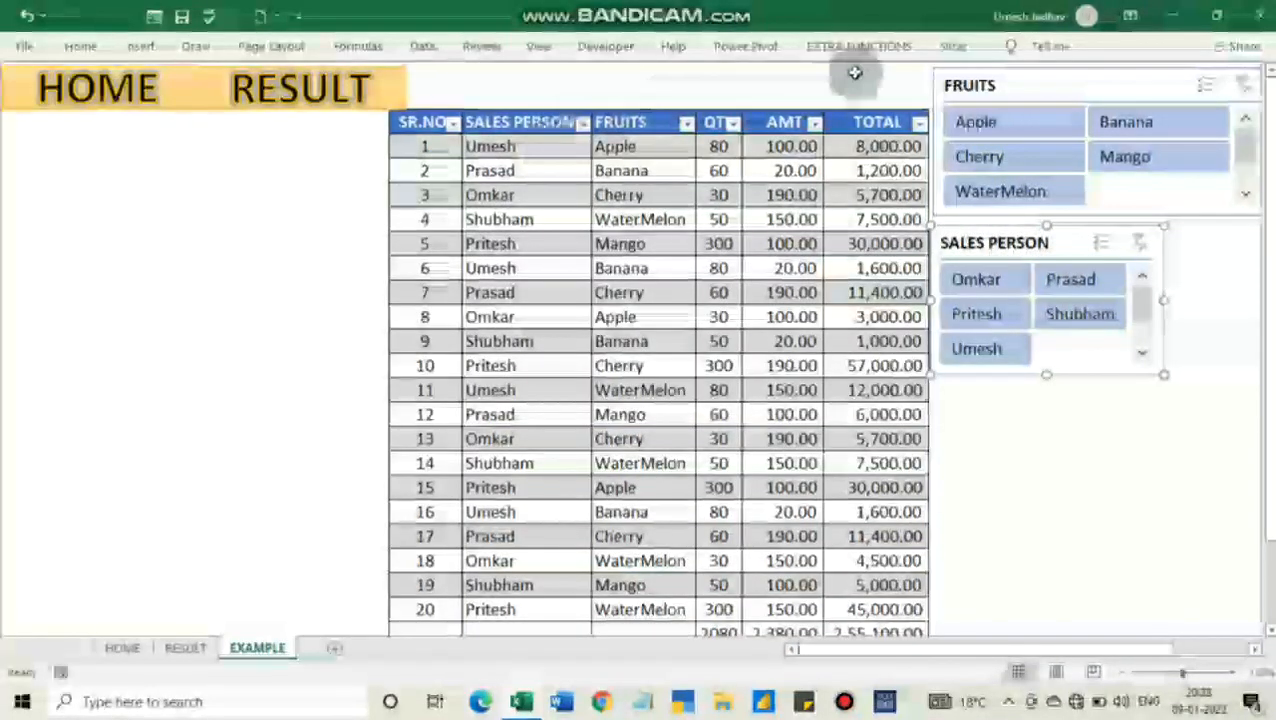
Apply the dark orange slicer style to the SALES PERSON slicer
click(953, 46)
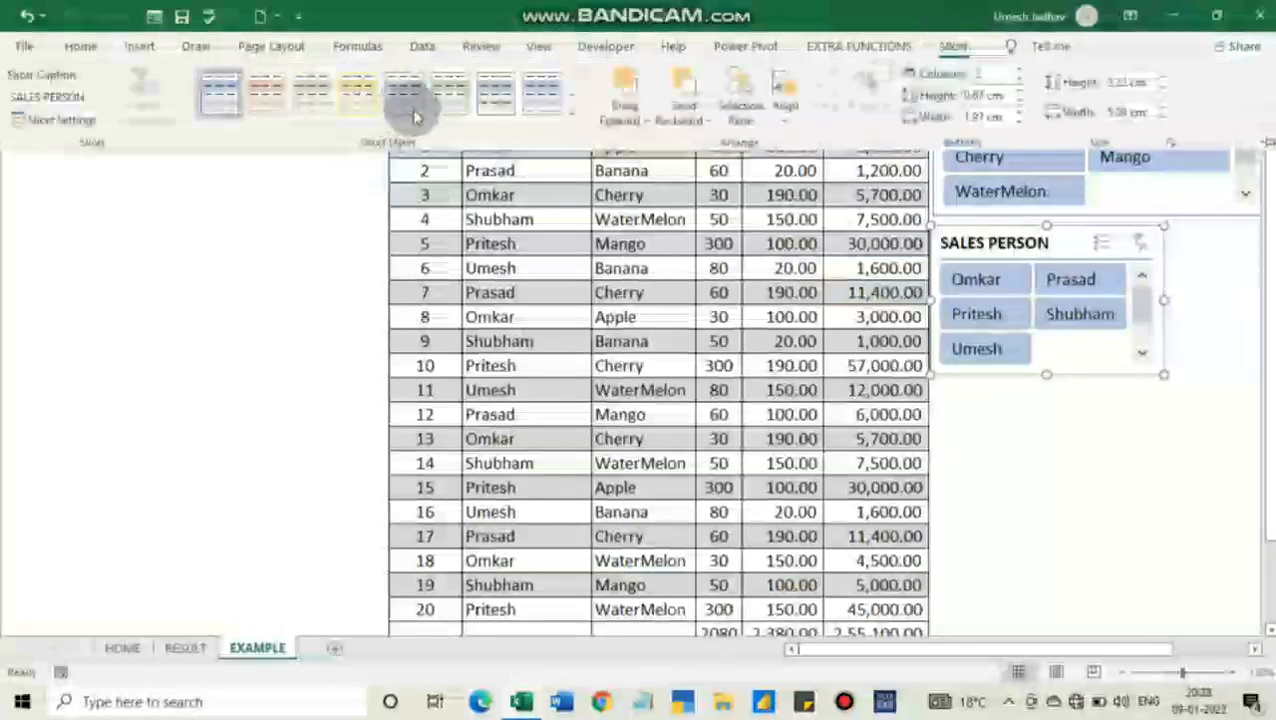
click(577, 120)
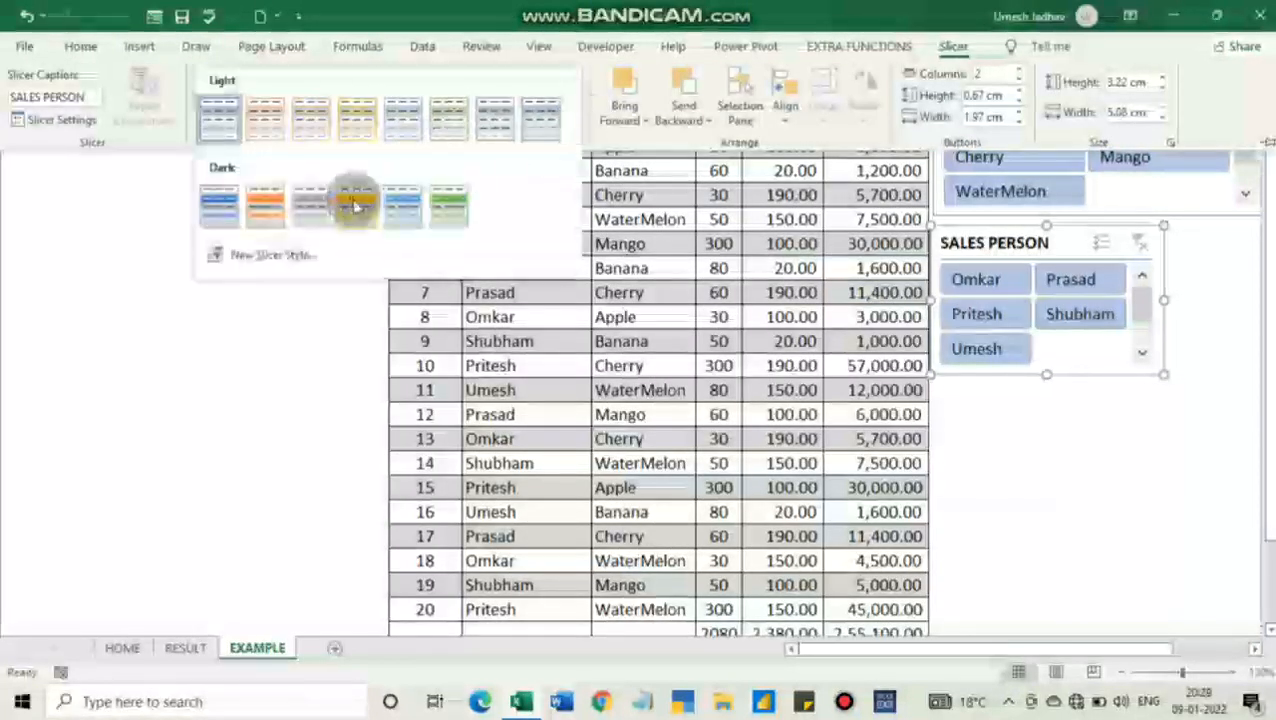
click(276, 199)
click(1073, 476)
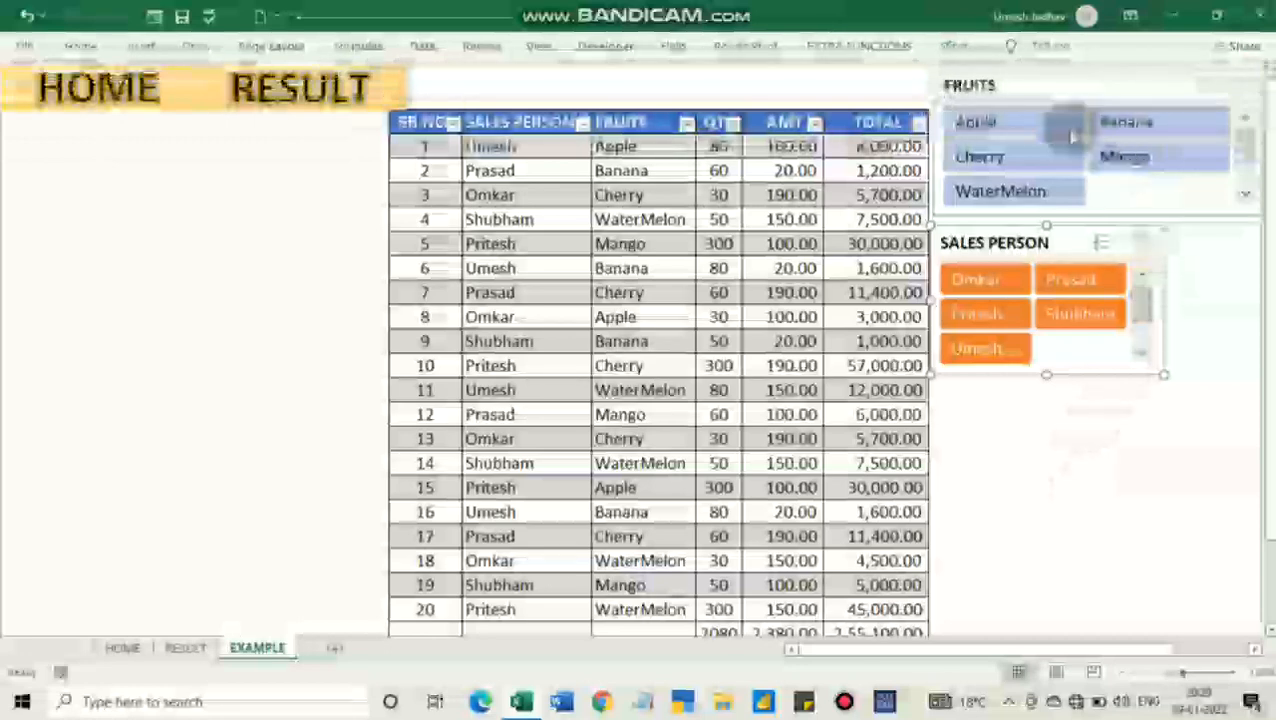
Give the FRUITS slicer the same dark orange style as the SALES PERSON slicer
click(1050, 85)
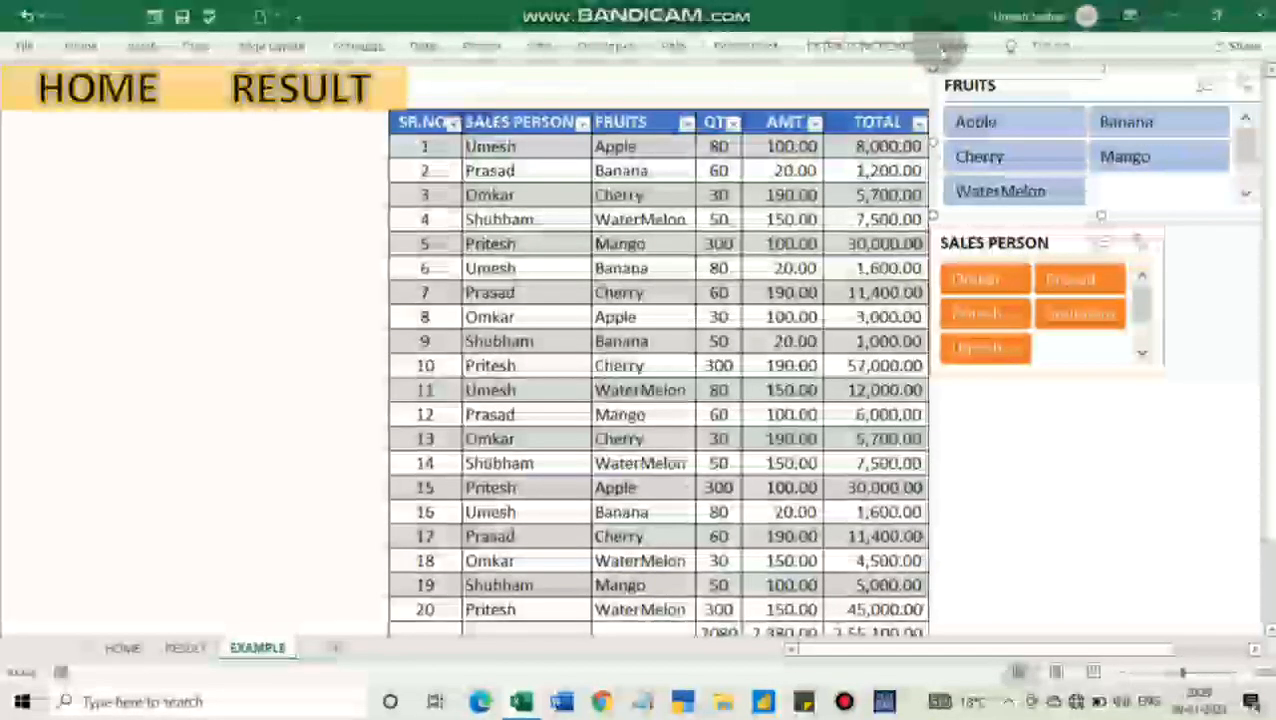
click(953, 46)
click(570, 120)
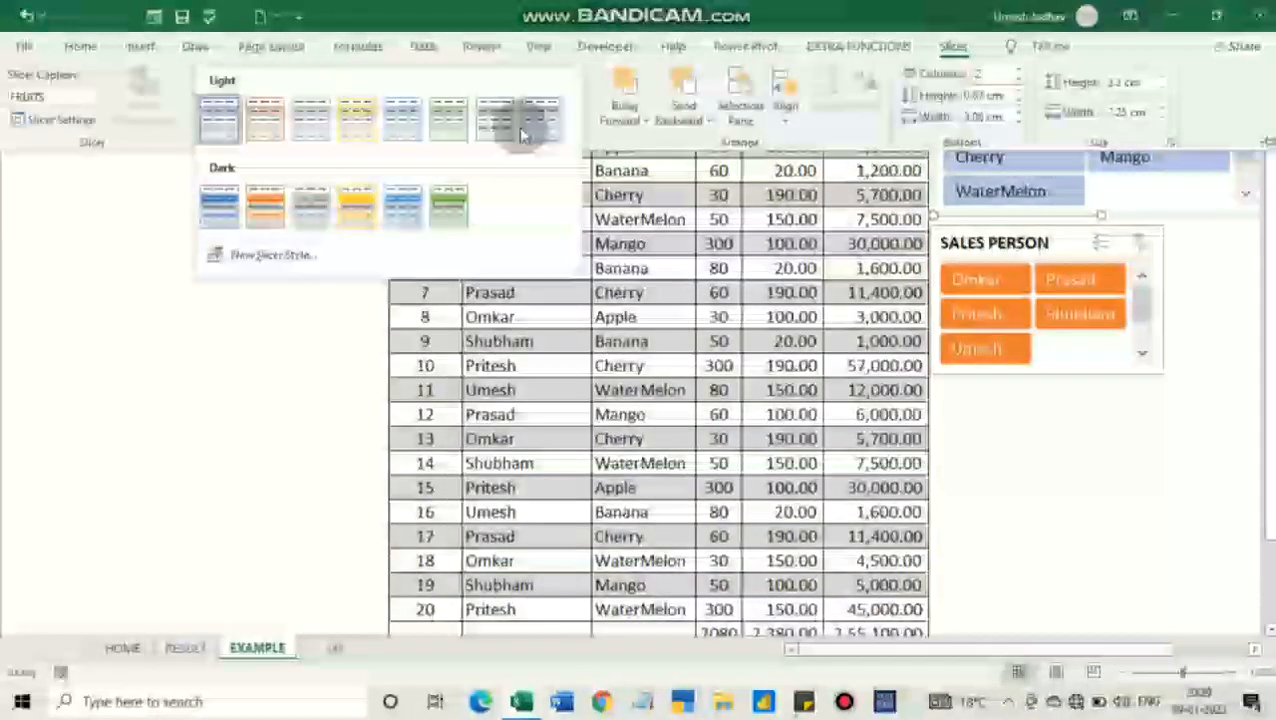
click(265, 205)
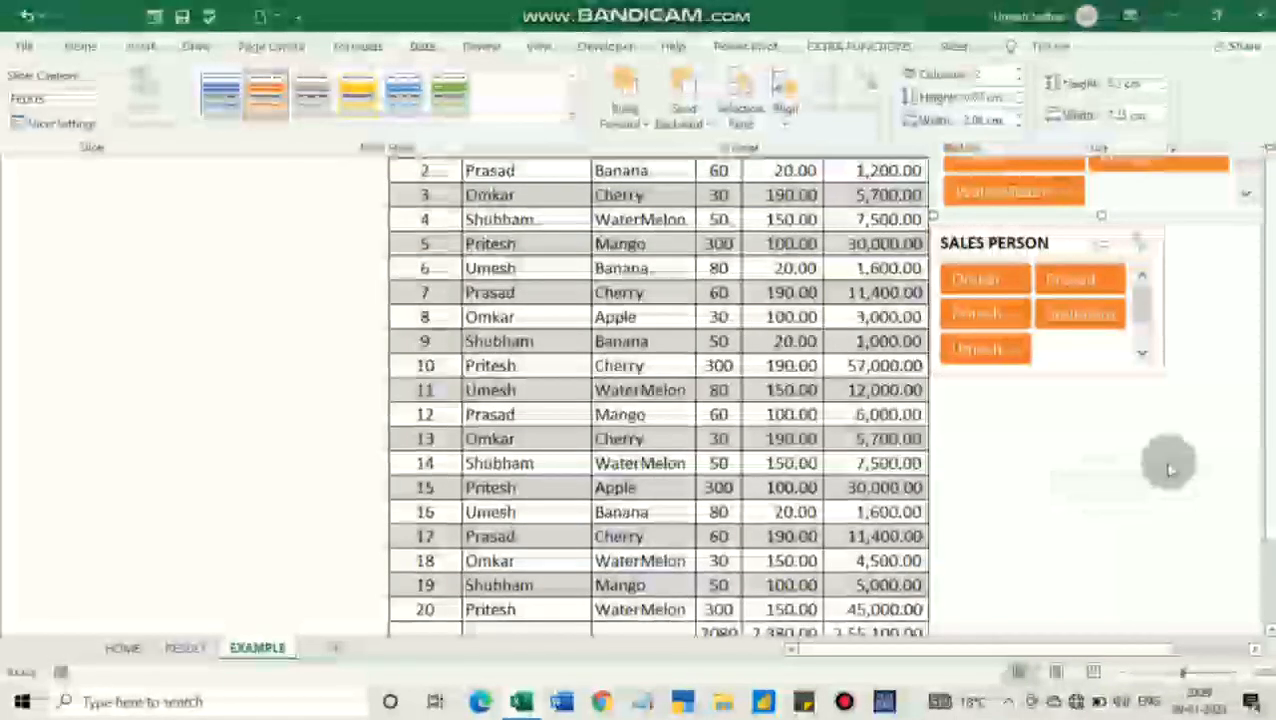
click(1168, 465)
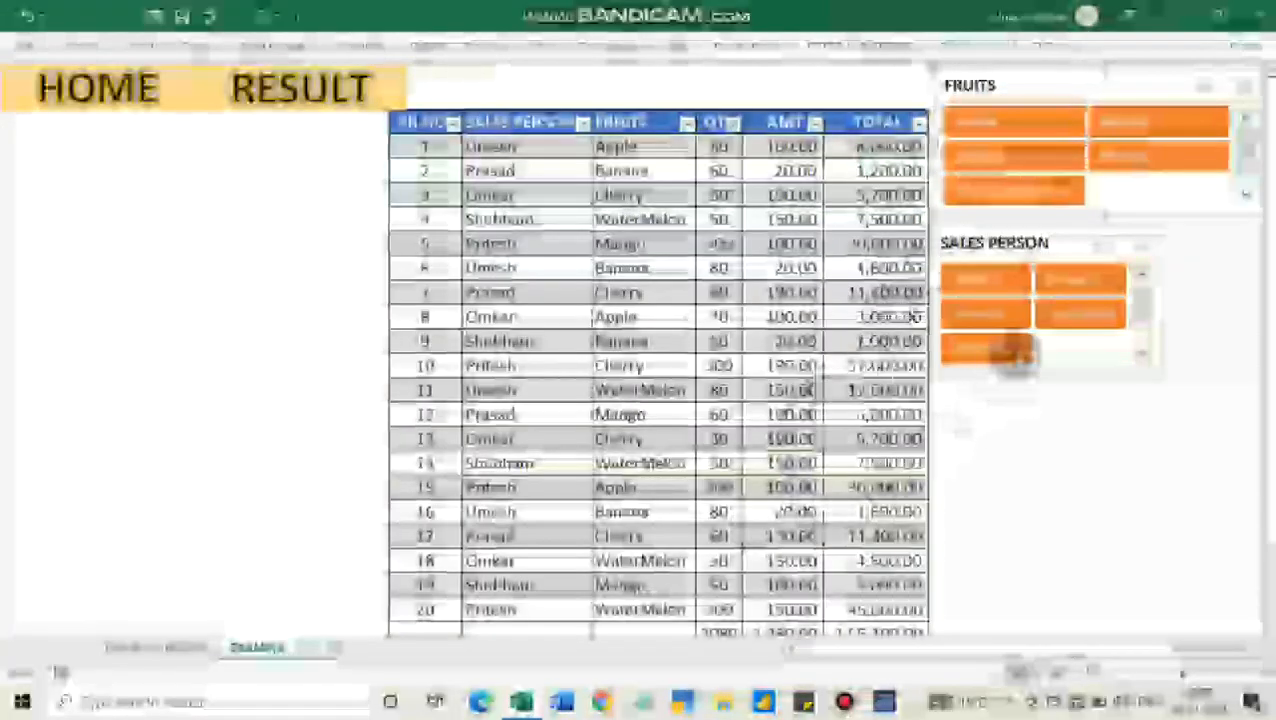
Nudge the SALES PERSON slicer up and slightly right, close beneath the FRUITS slicer, and deselect it
click(1045, 241)
drag(1058, 229, 1058, 227)
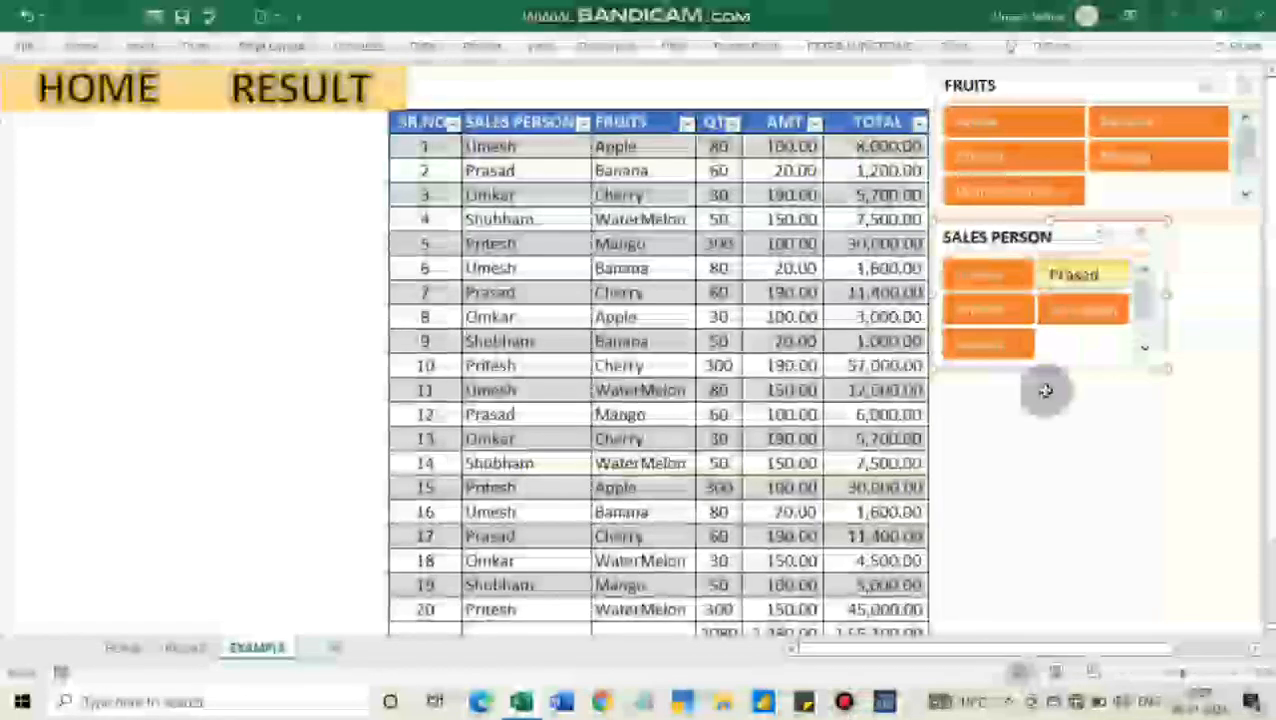
click(1091, 483)
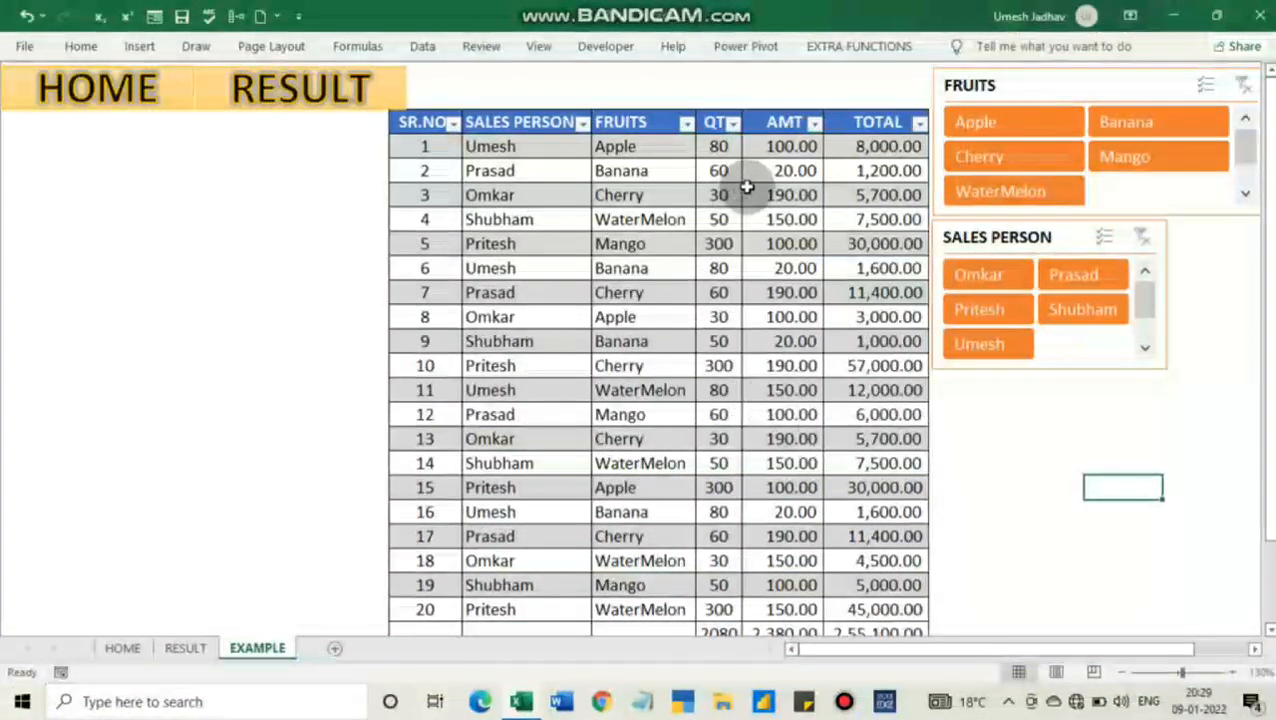
Use the slicers to filter the table to Apple and record 1's sales person, and switch the fruit to WaterMelon
click(1017, 129)
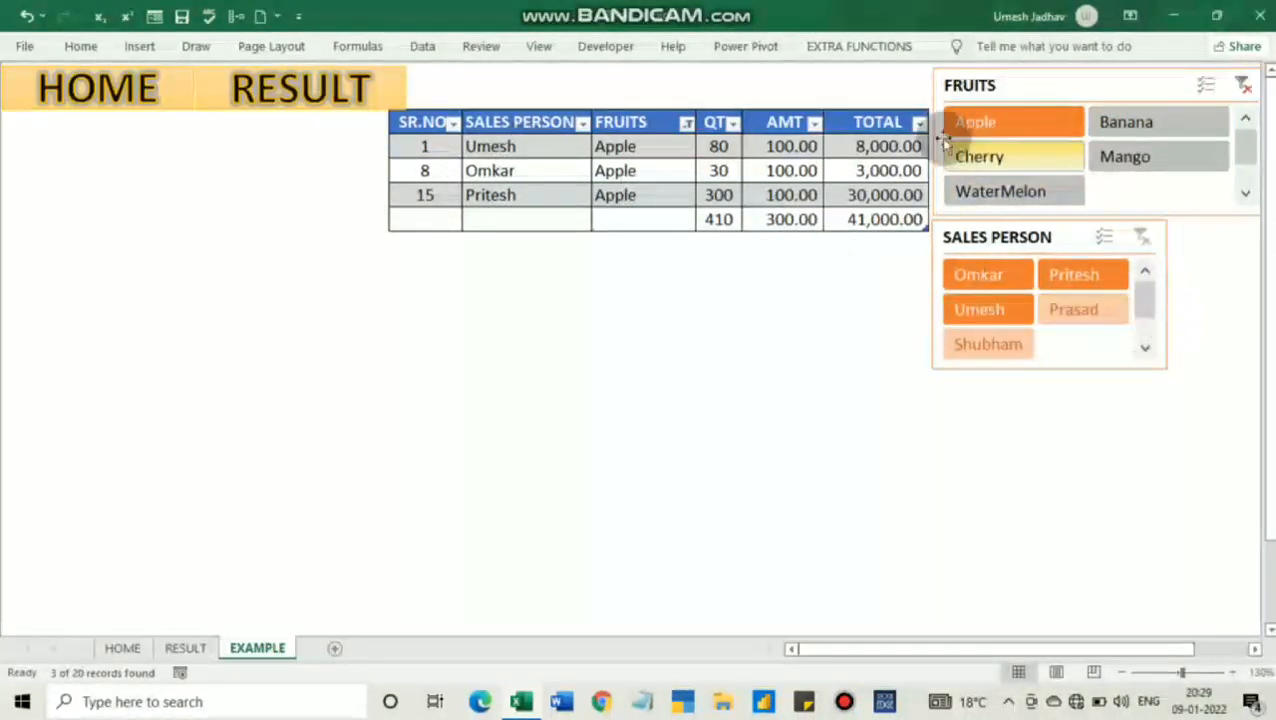
click(996, 313)
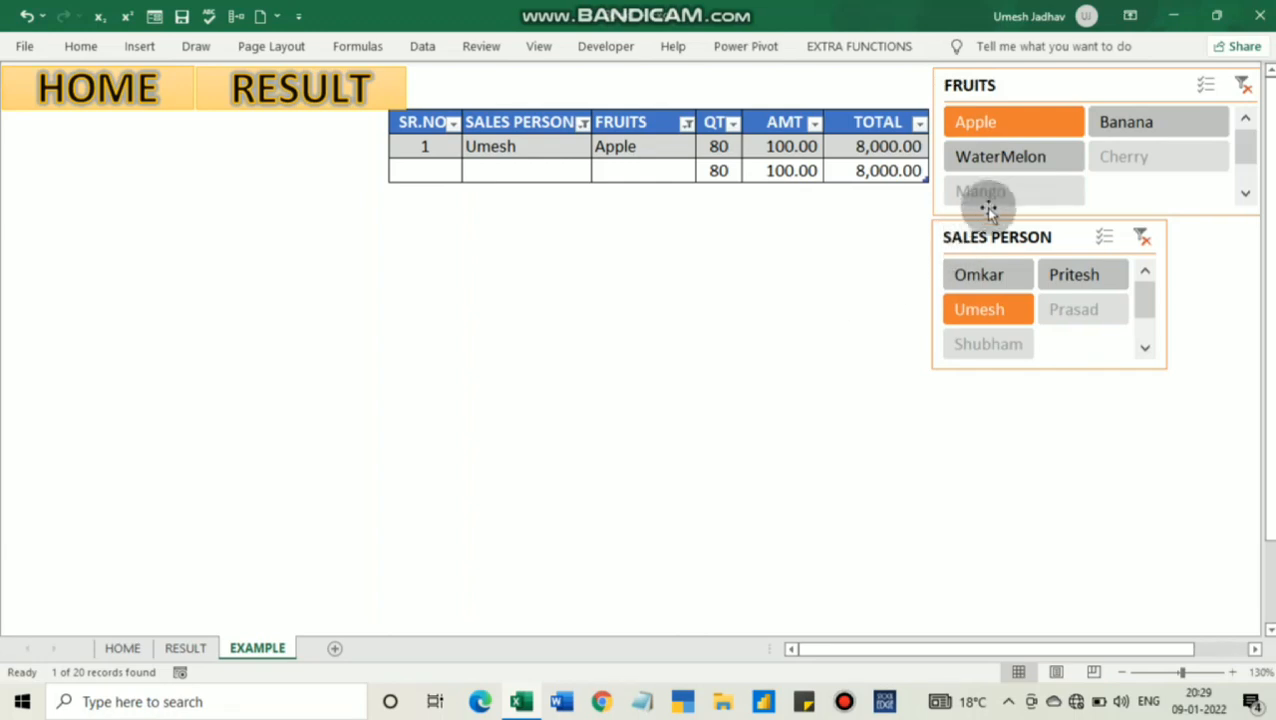
click(1007, 160)
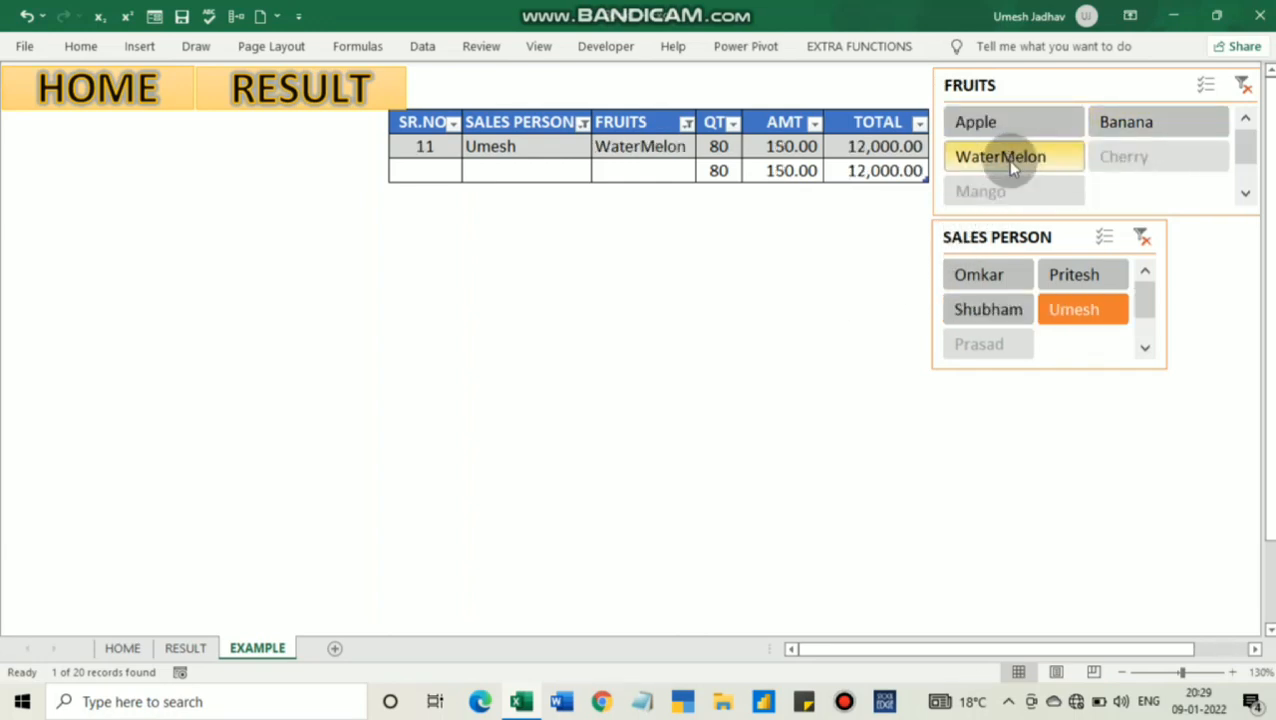
click(552, 305)
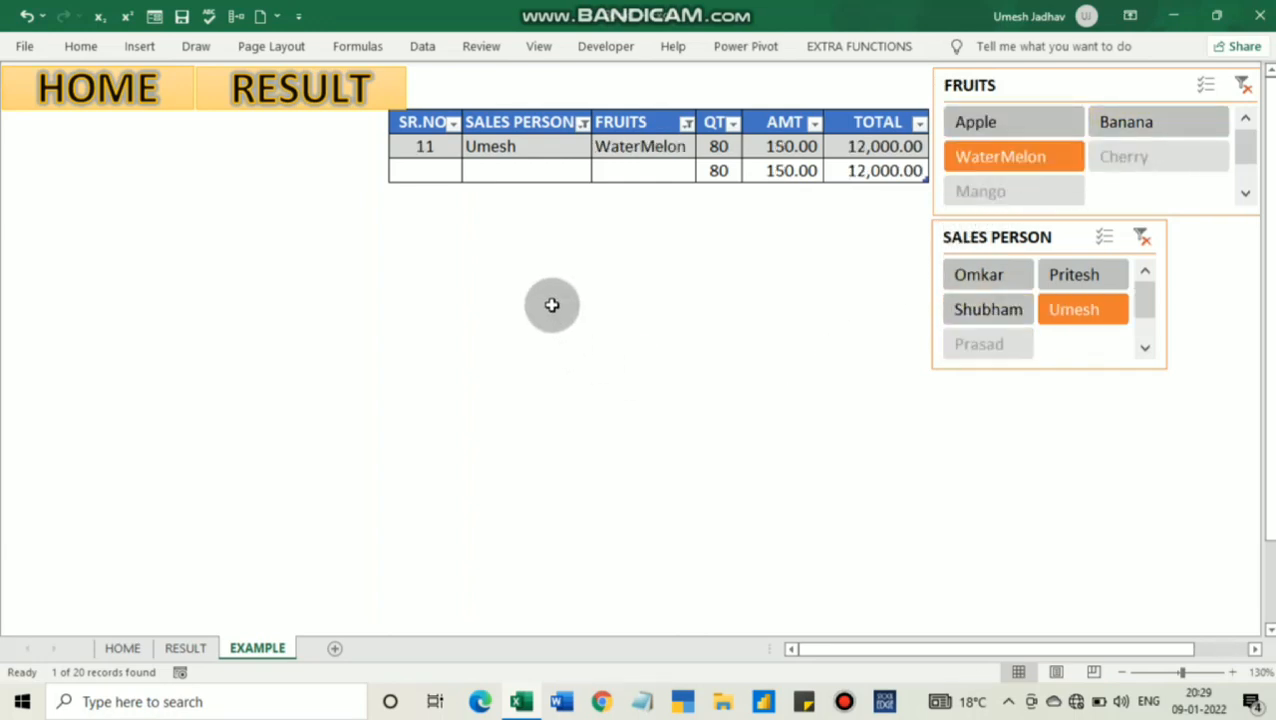
Replace the SALES PERSON slicer's filter with the sales person of record 4, and return to the HOME sheet
click(1142, 240)
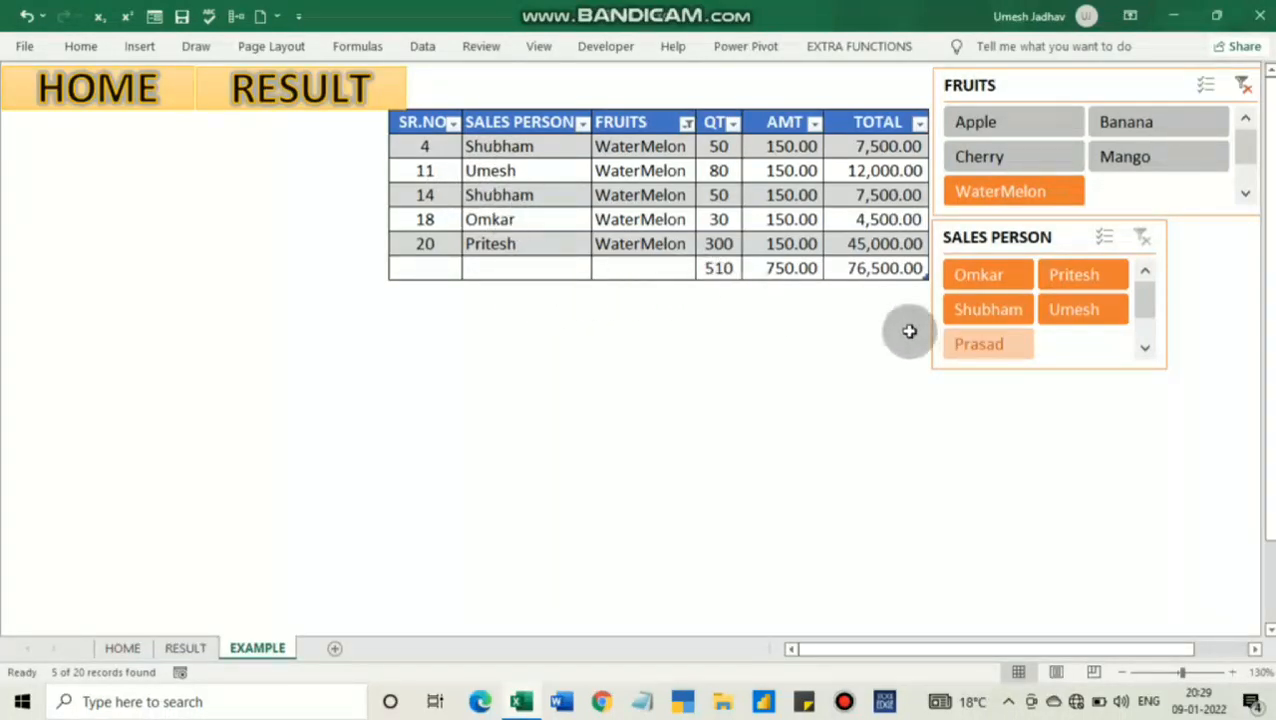
click(1011, 314)
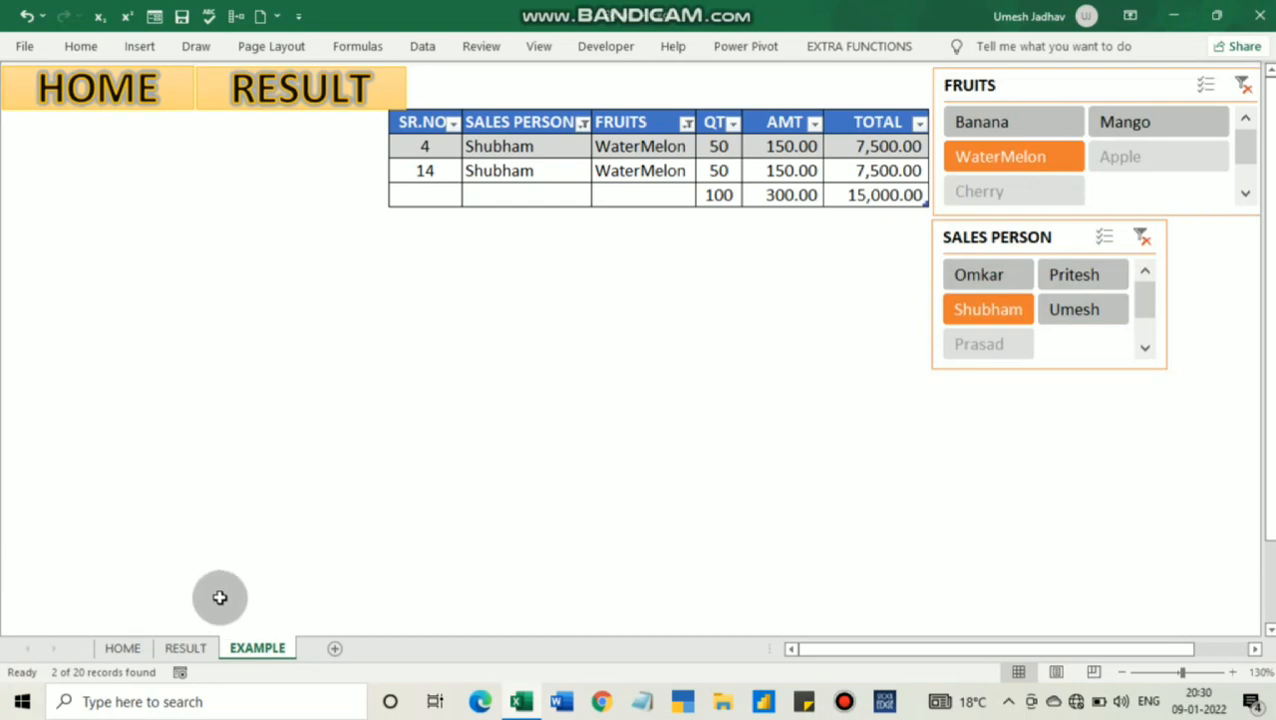
click(123, 92)
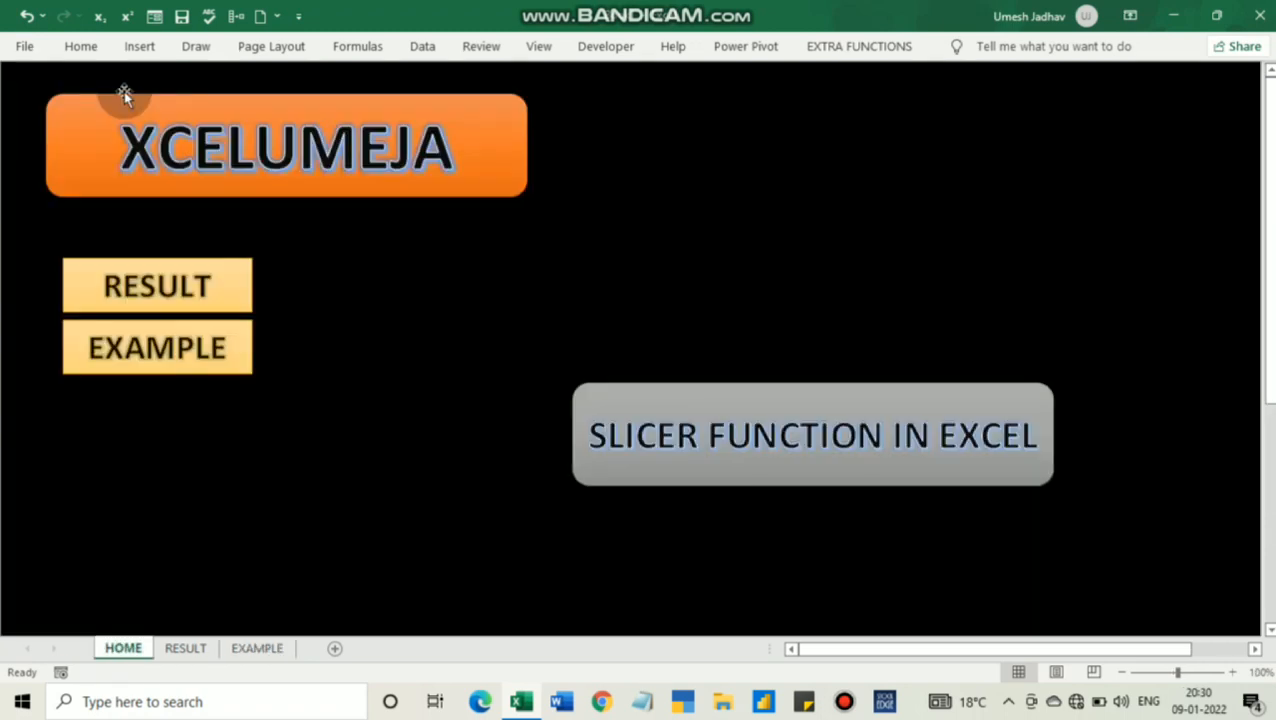